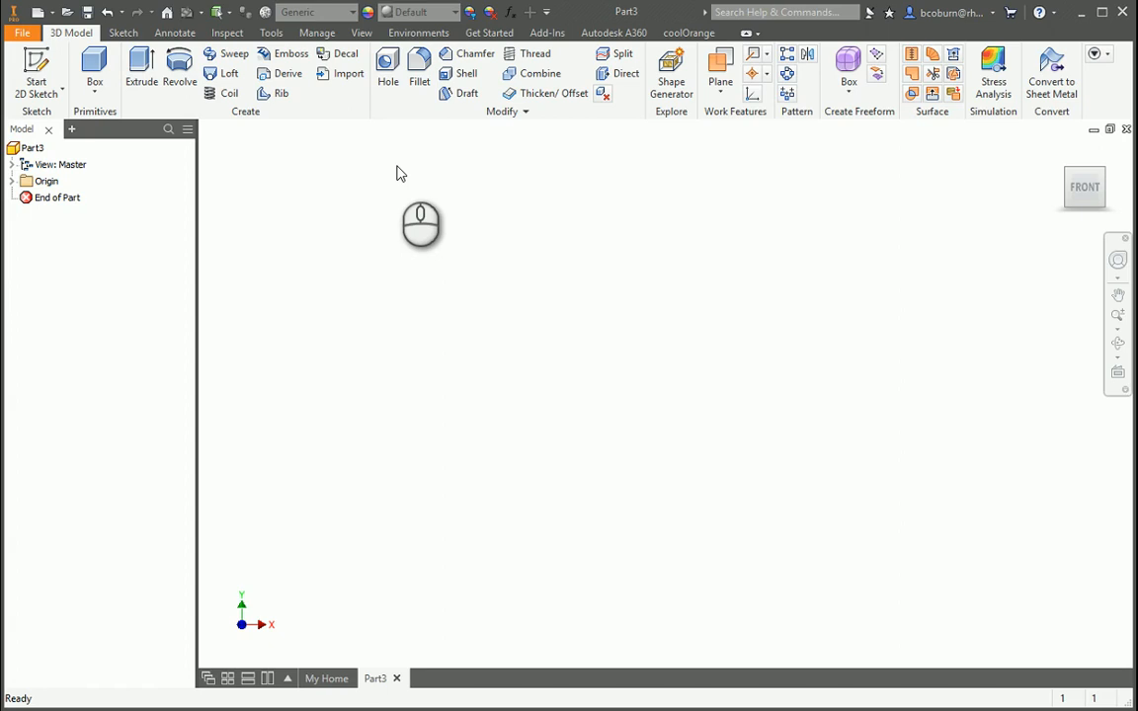
- Sketch a circle centered on the origin on the XY plane and finish the sketch
{"action": "left_click", "coordinate": [33, 67]}
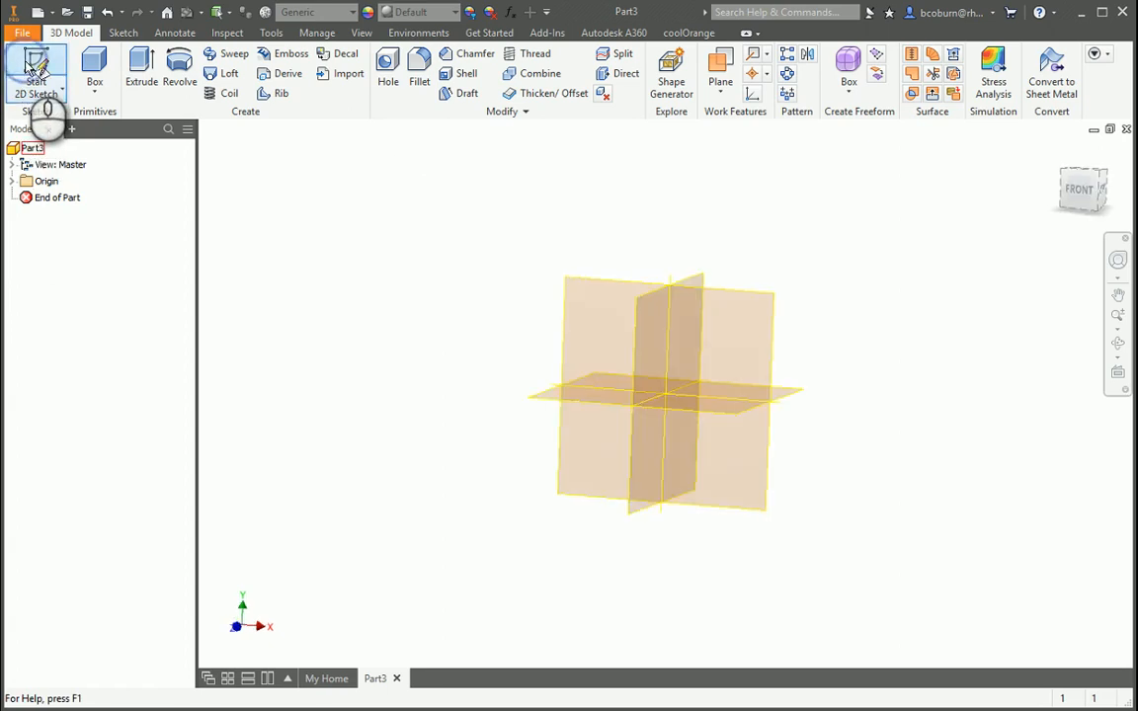
{"action": "left_click", "coordinate": [754, 344]}
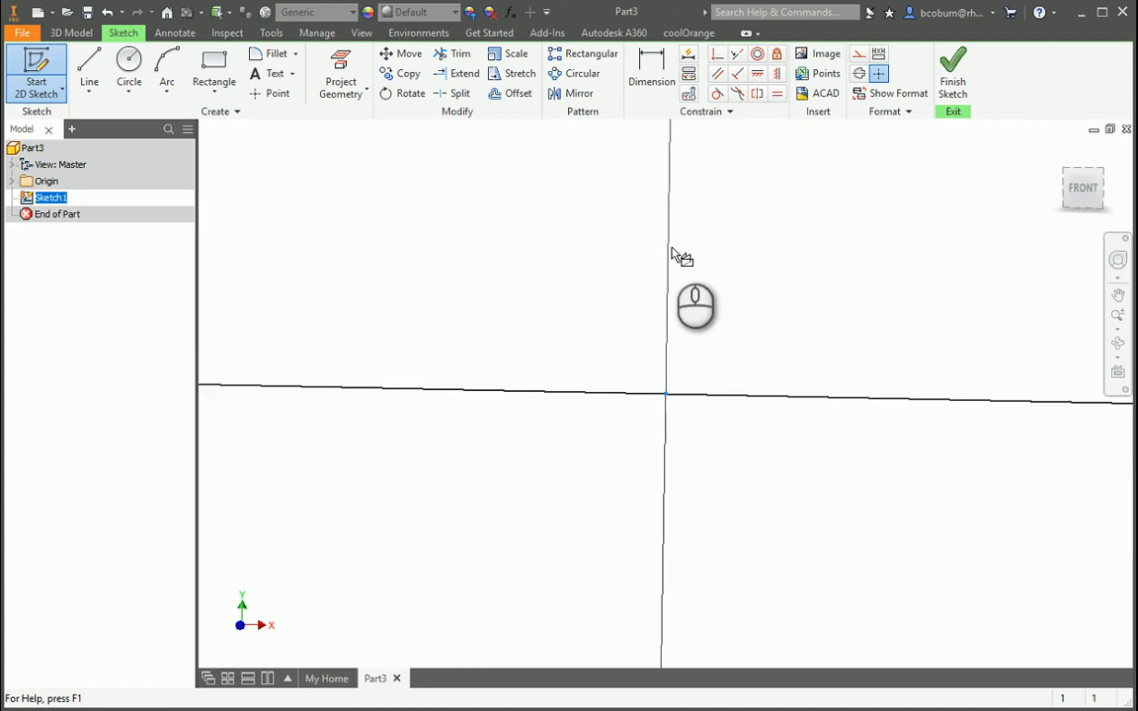
{"action": "left_click", "coordinate": [133, 66]}
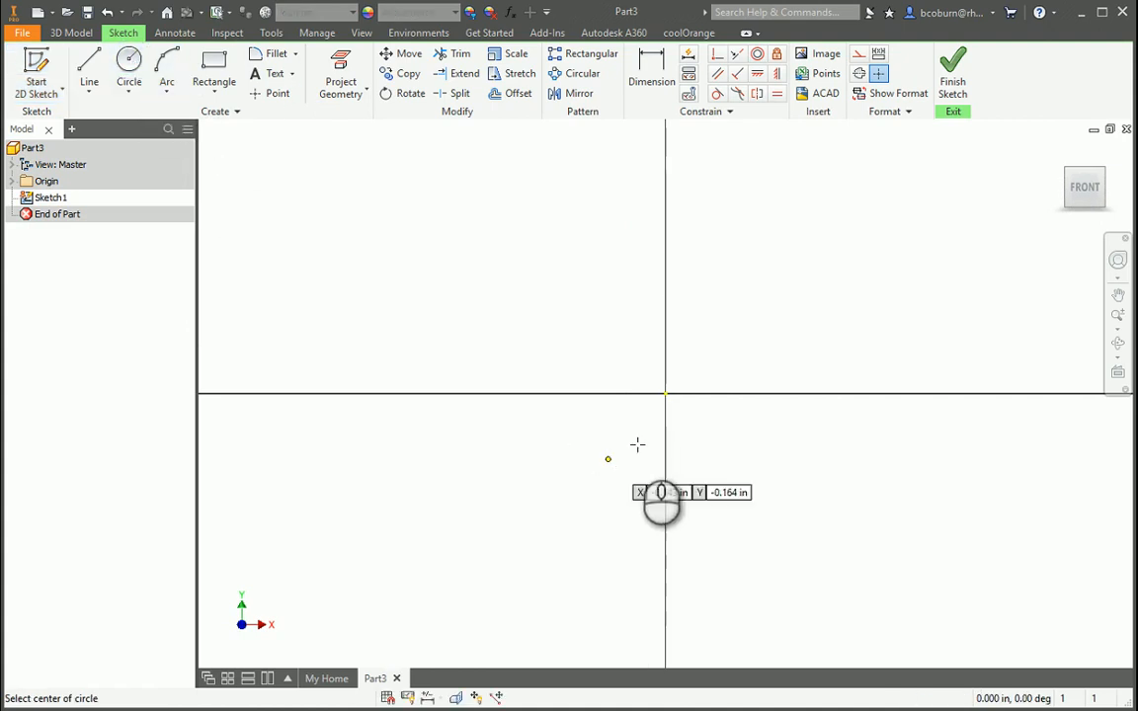
{"action": "left_click", "coordinate": [666, 395]}
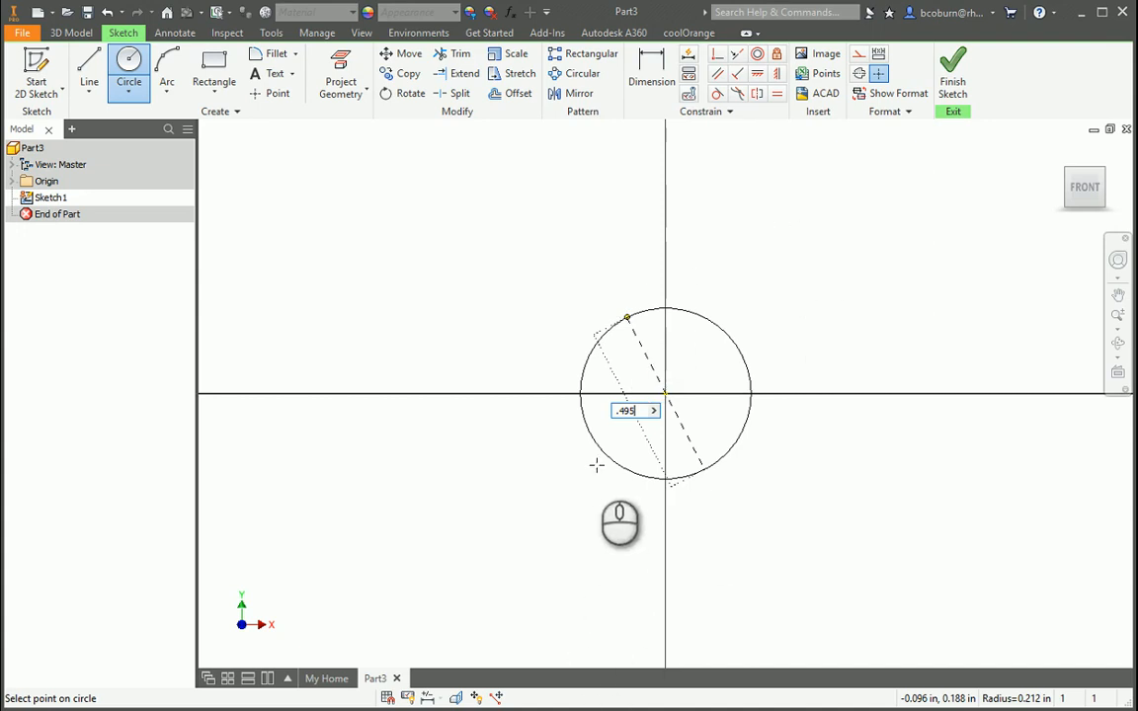
{"action": "left_click", "coordinate": [765, 198]}
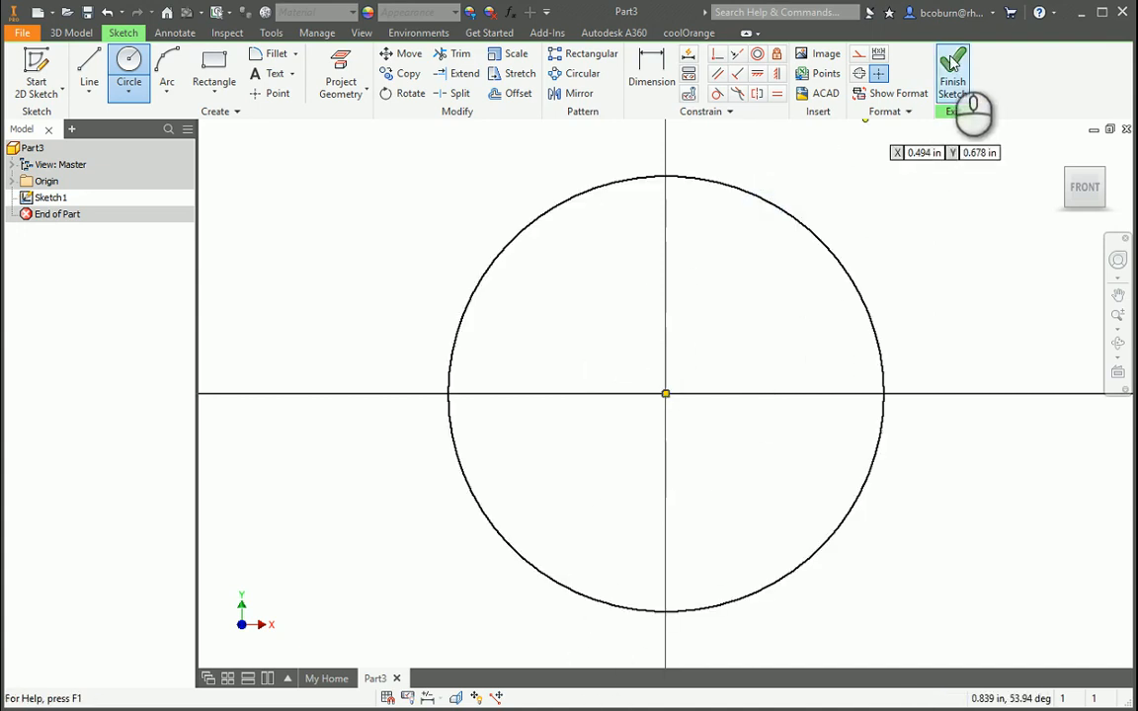
{"action": "left_click", "coordinate": [958, 89]}
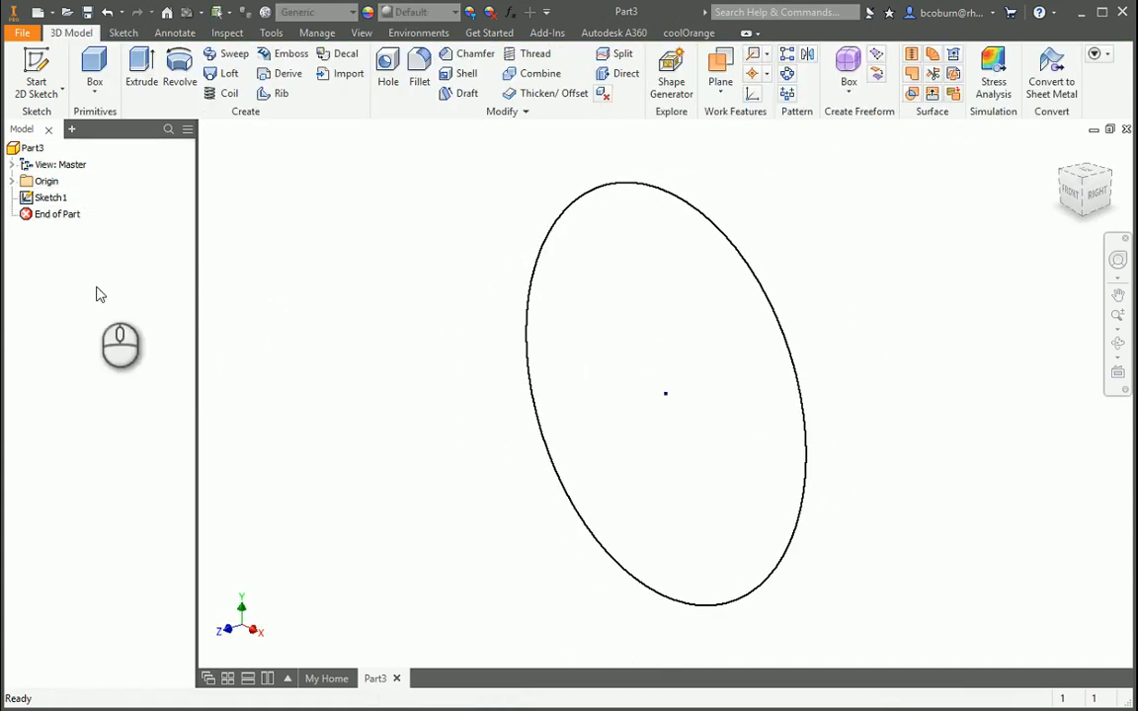
- Turn on the visibility of the origin's YZ plane
{"action": "left_click", "coordinate": [12, 181]}
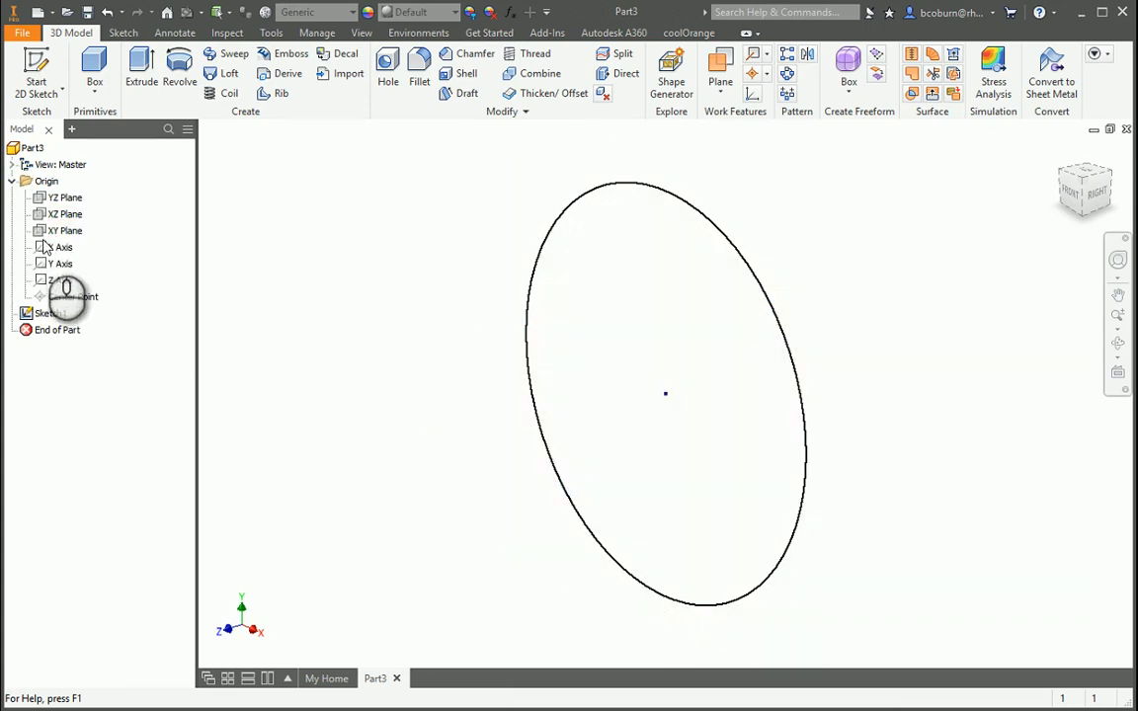
{"action": "left_click", "coordinate": [63, 198]}
{"action": "right_click", "coordinate": [60, 201]}
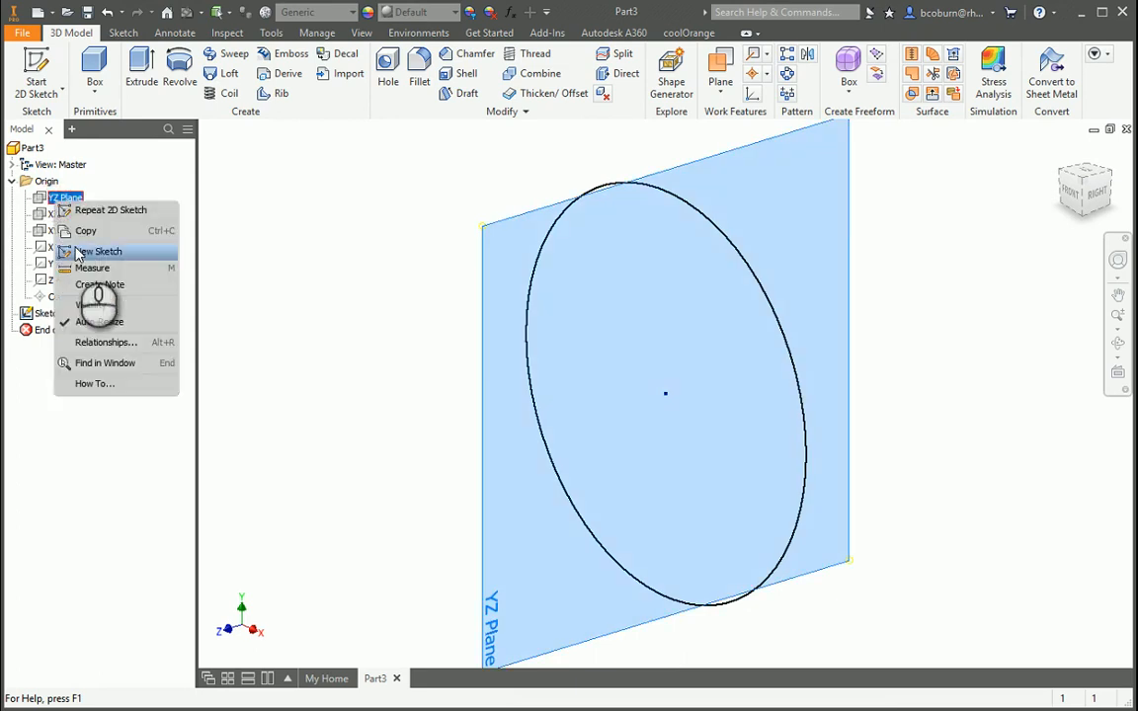
{"action": "left_click", "coordinate": [71, 306]}
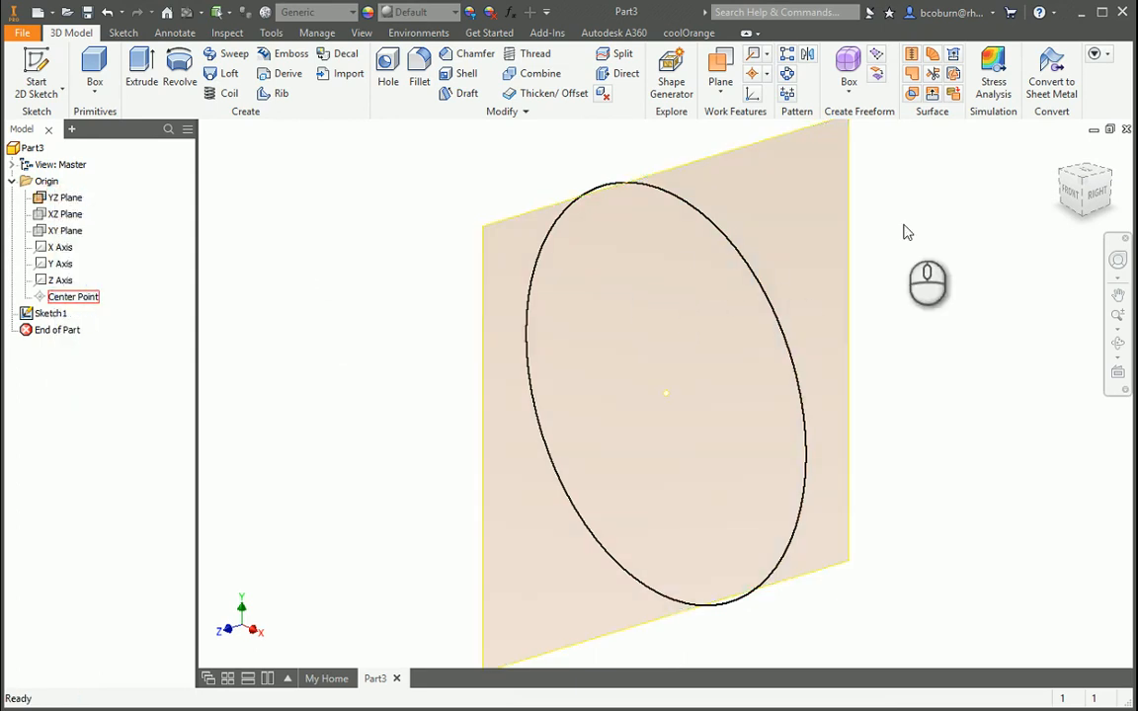
- Start a sketch on the YZ plane and draw a 10 in line from the origin along the positive Z direction
{"action": "left_click", "coordinate": [32, 69]}
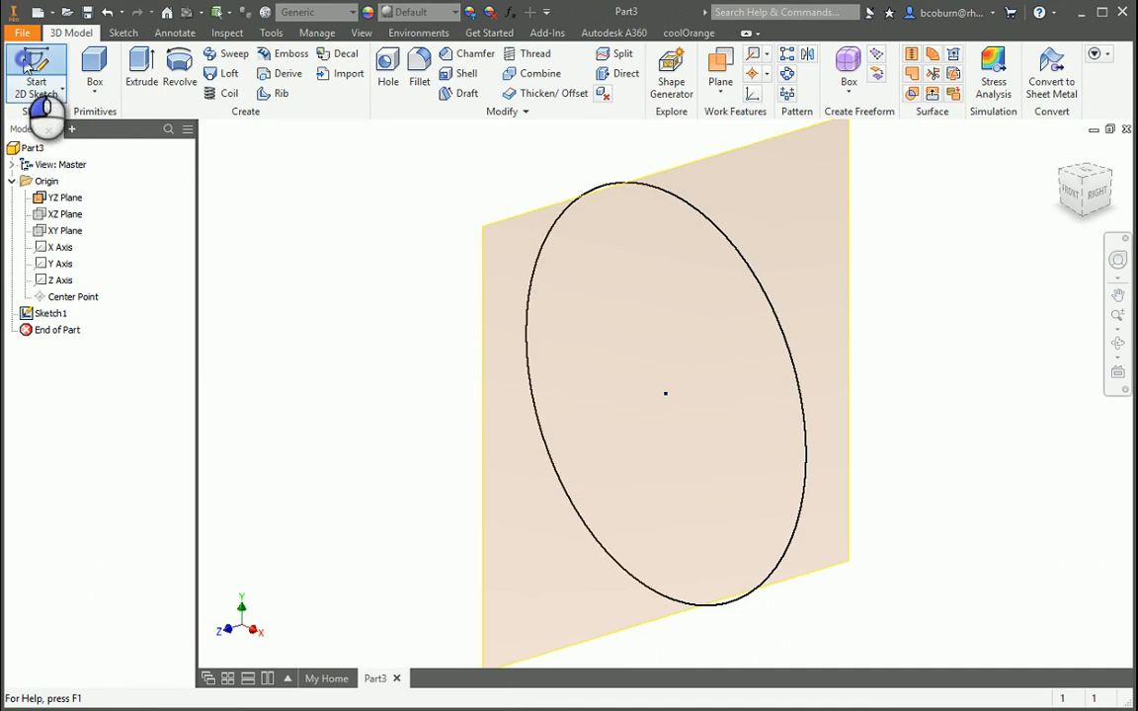
{"action": "left_click", "coordinate": [674, 166]}
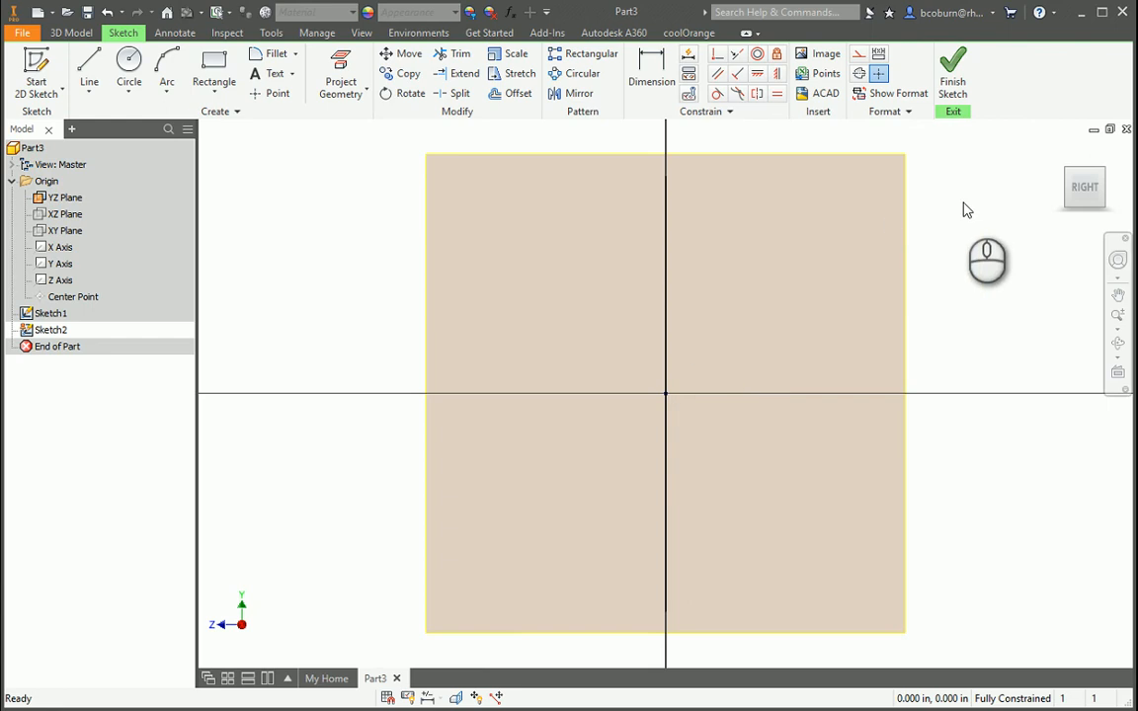
{"action": "scroll", "coordinate": [920, 335], "scroll_direction": "up", "scroll_amount": 5}
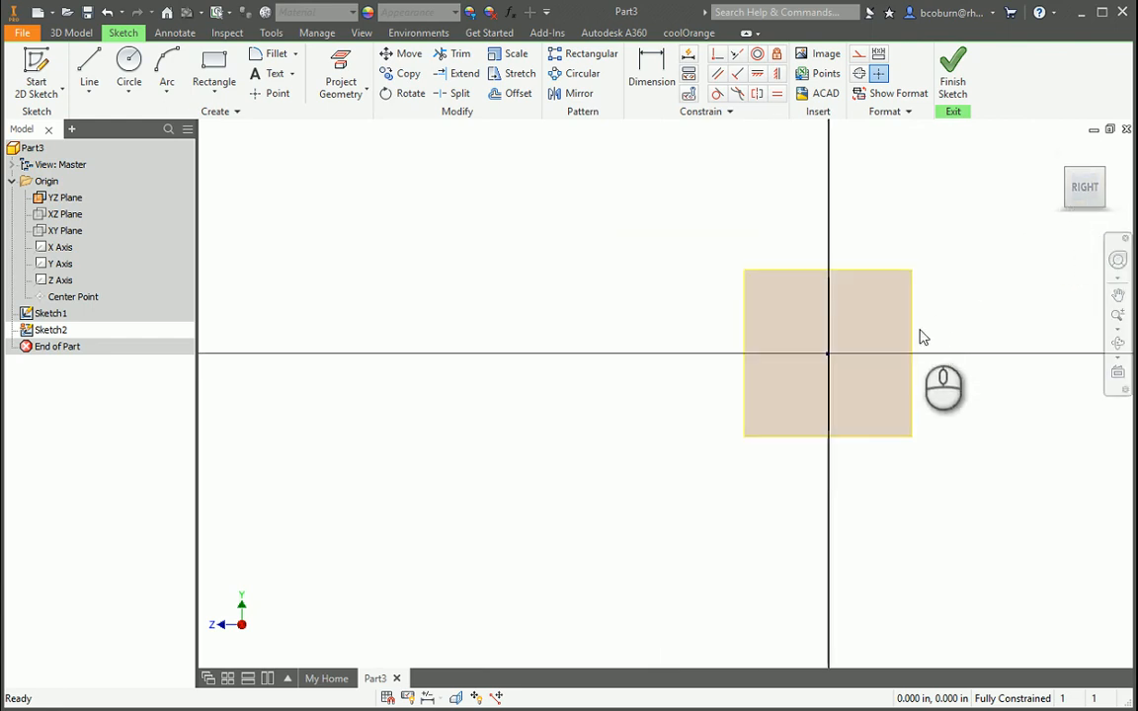
{"action": "left_click", "coordinate": [89, 65]}
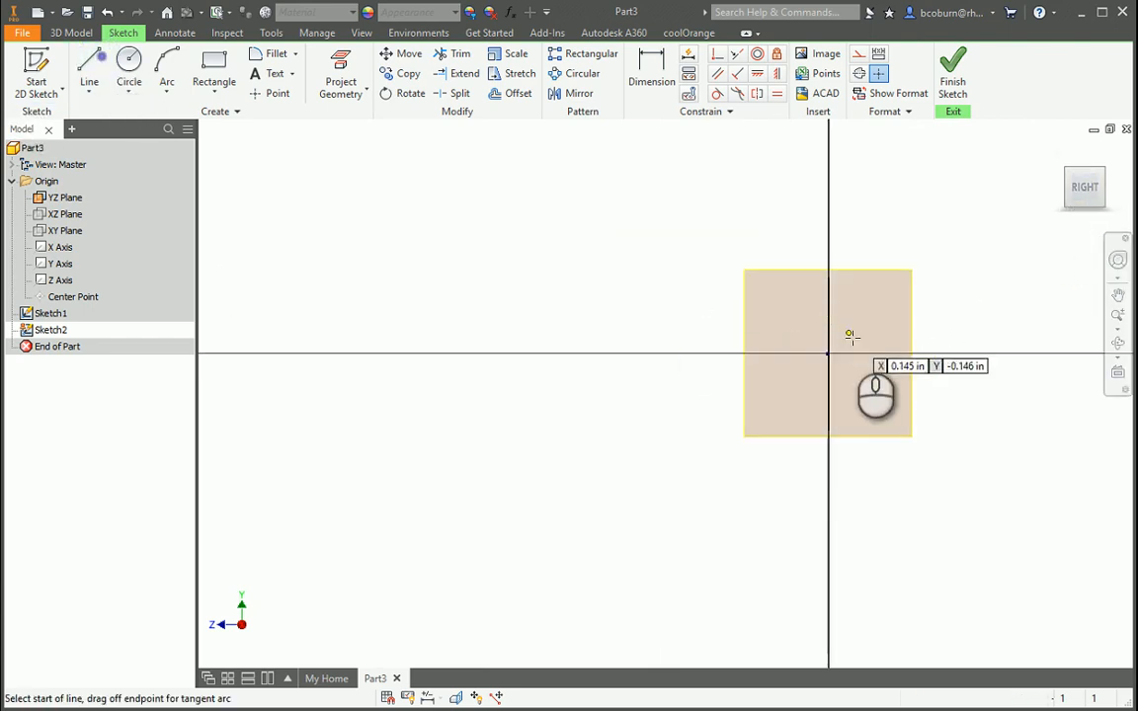
{"action": "left_click", "coordinate": [827, 355]}
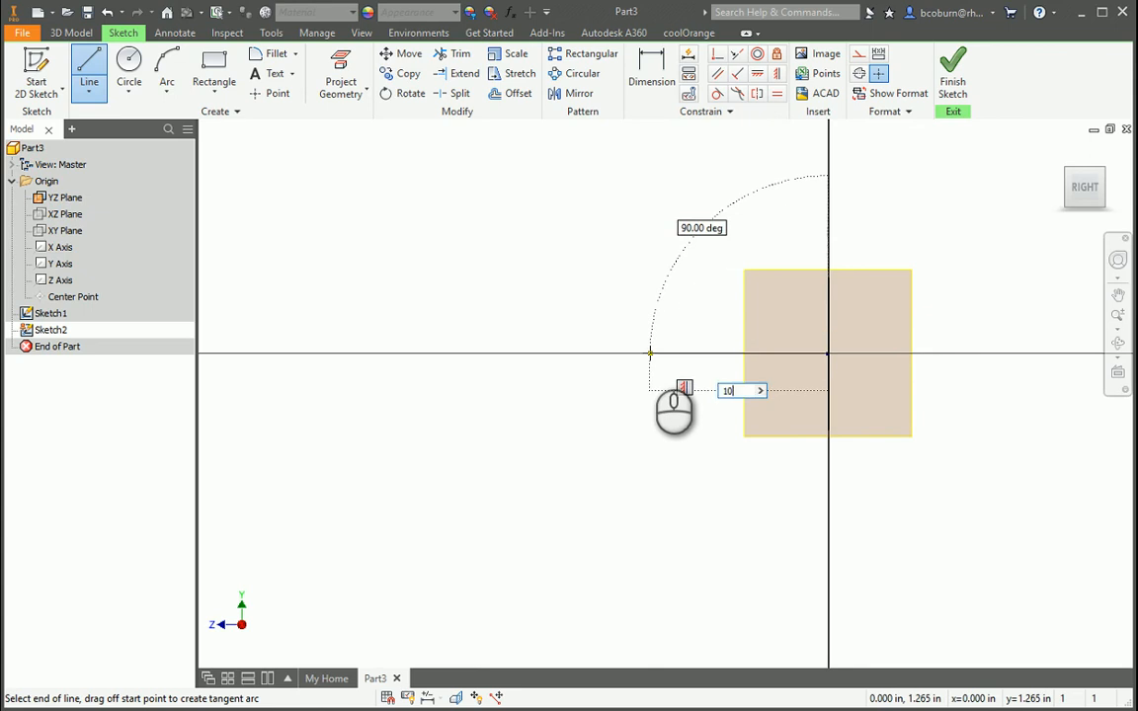
{"action": "type", "text": "10"}
{"action": "key", "text": "Return"}
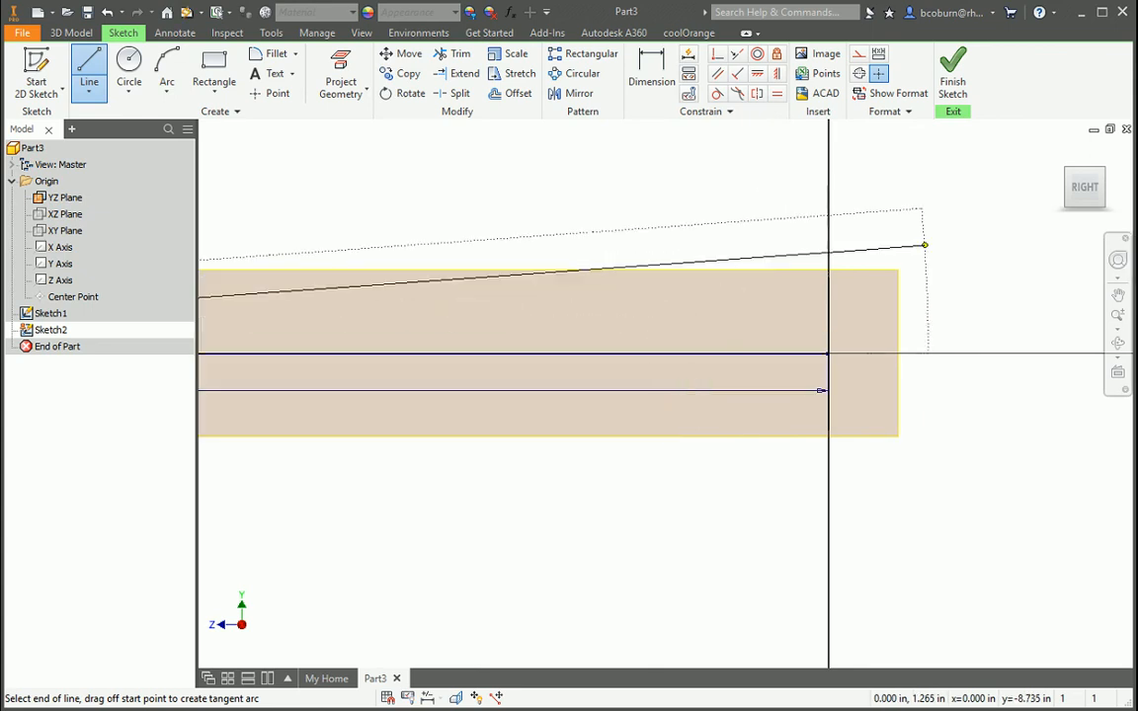
{"action": "left_click", "coordinate": [1084, 188]}
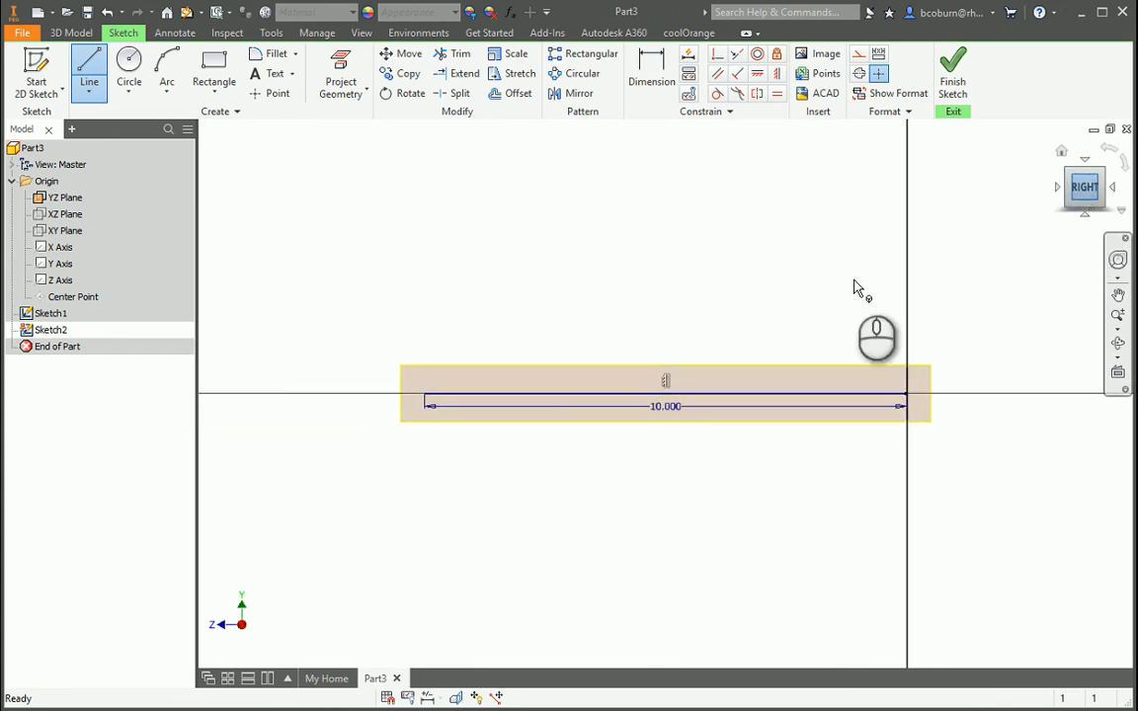
{"action": "left_click", "coordinate": [425, 396]}
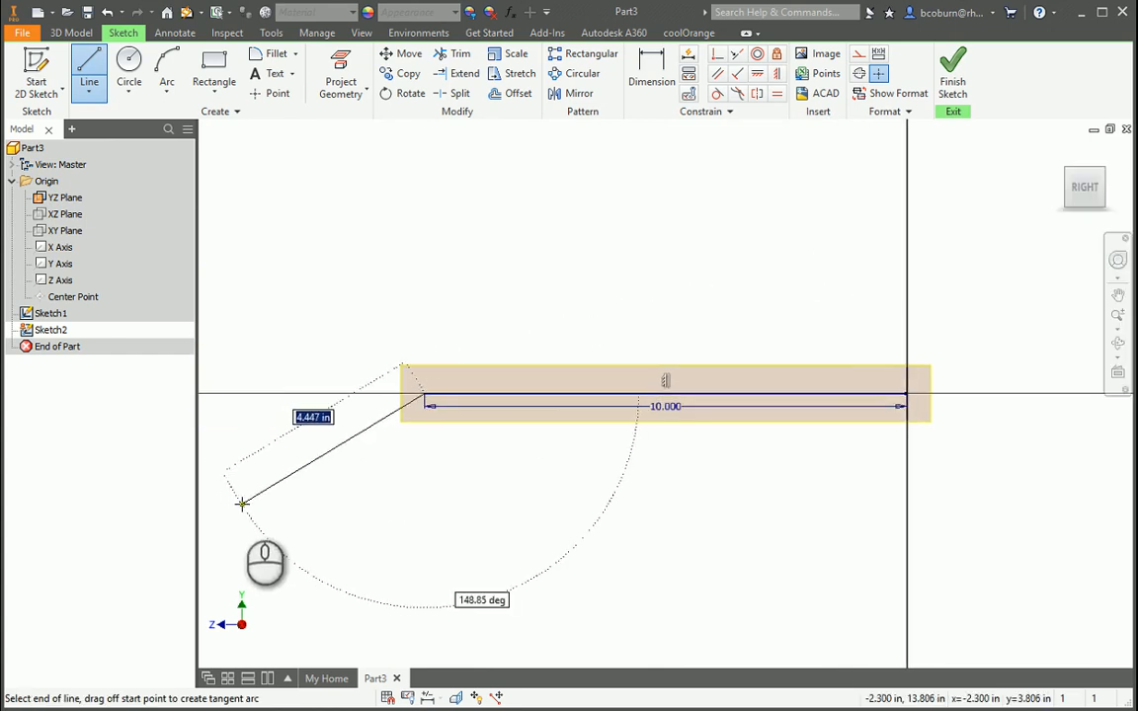
{"action": "key", "text": "Escape"}
- Draw an upward-curving arc of about 0.8 in radius from the 10 in line's far end and make it tangent to that line
{"action": "left_click", "coordinate": [167, 71]}
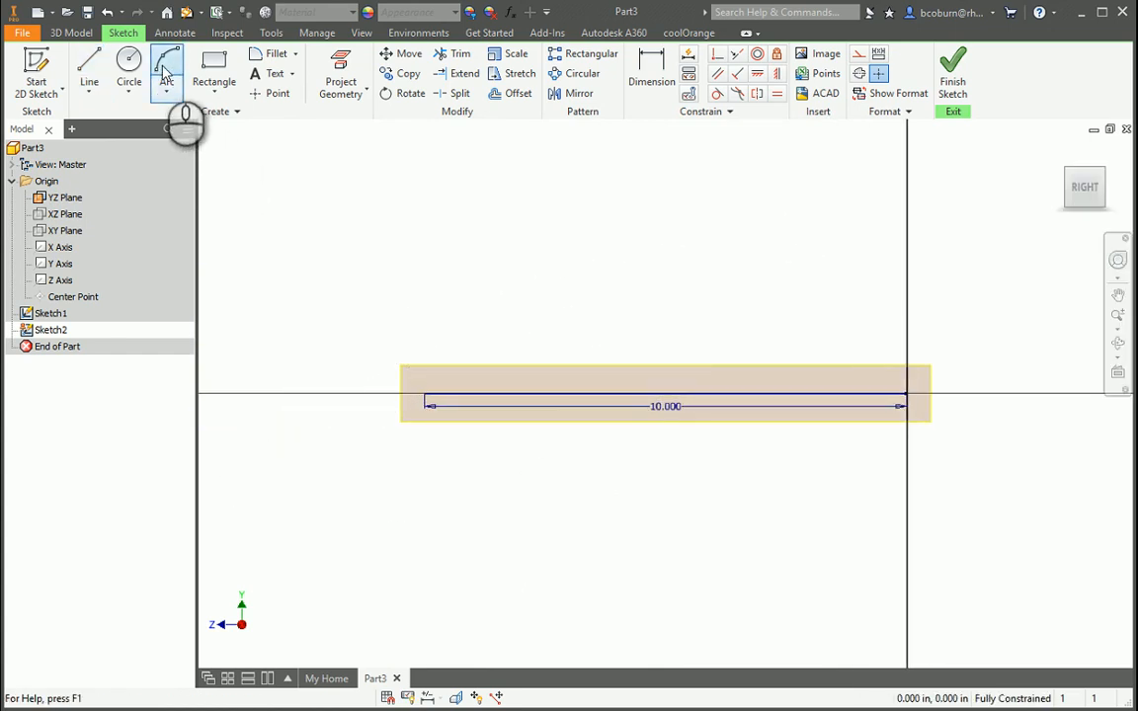
{"action": "left_click", "coordinate": [425, 395]}
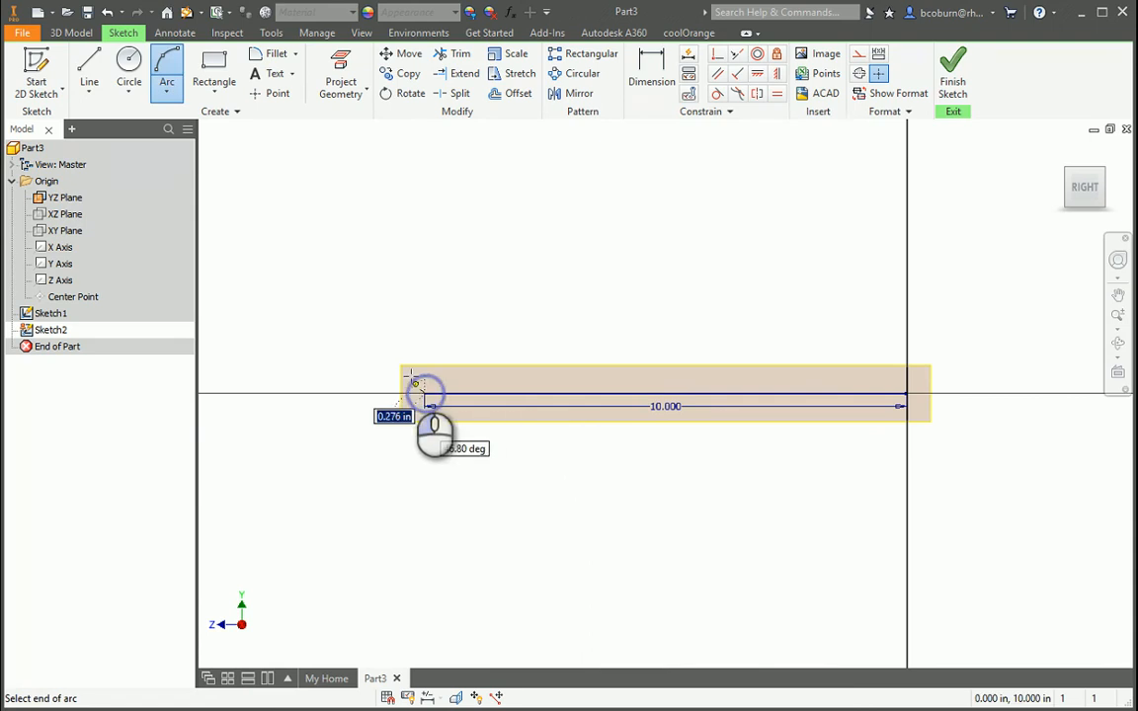
{"action": "left_click", "coordinate": [397, 348]}
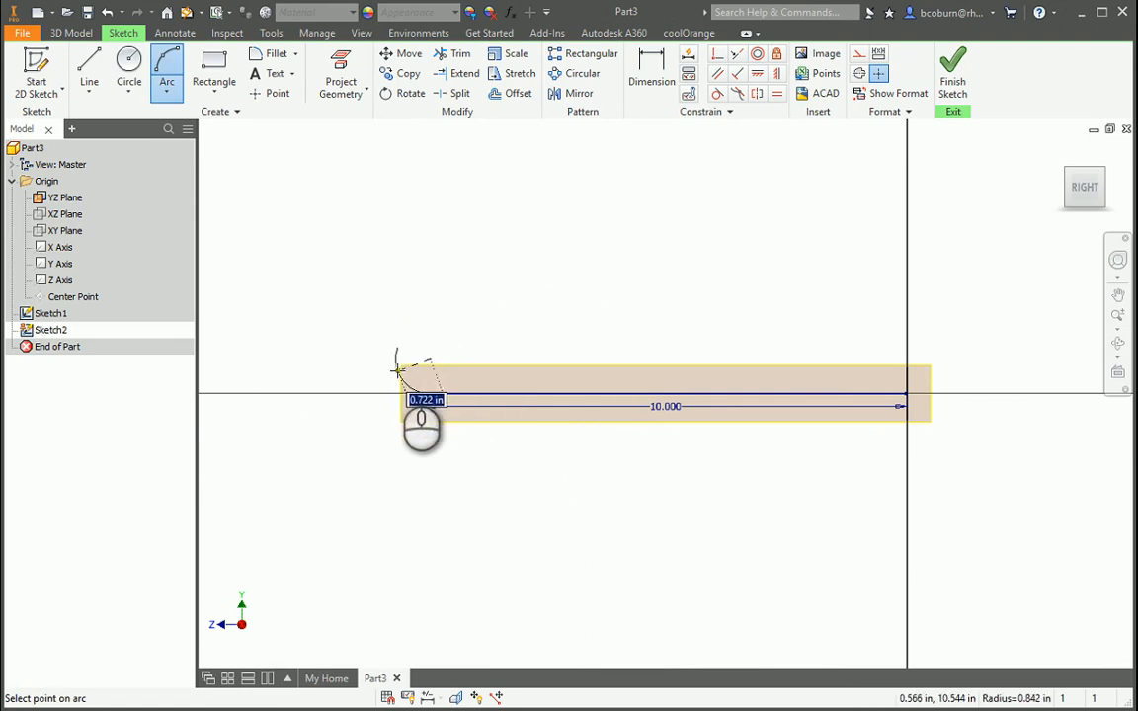
{"action": "left_click", "coordinate": [398, 367]}
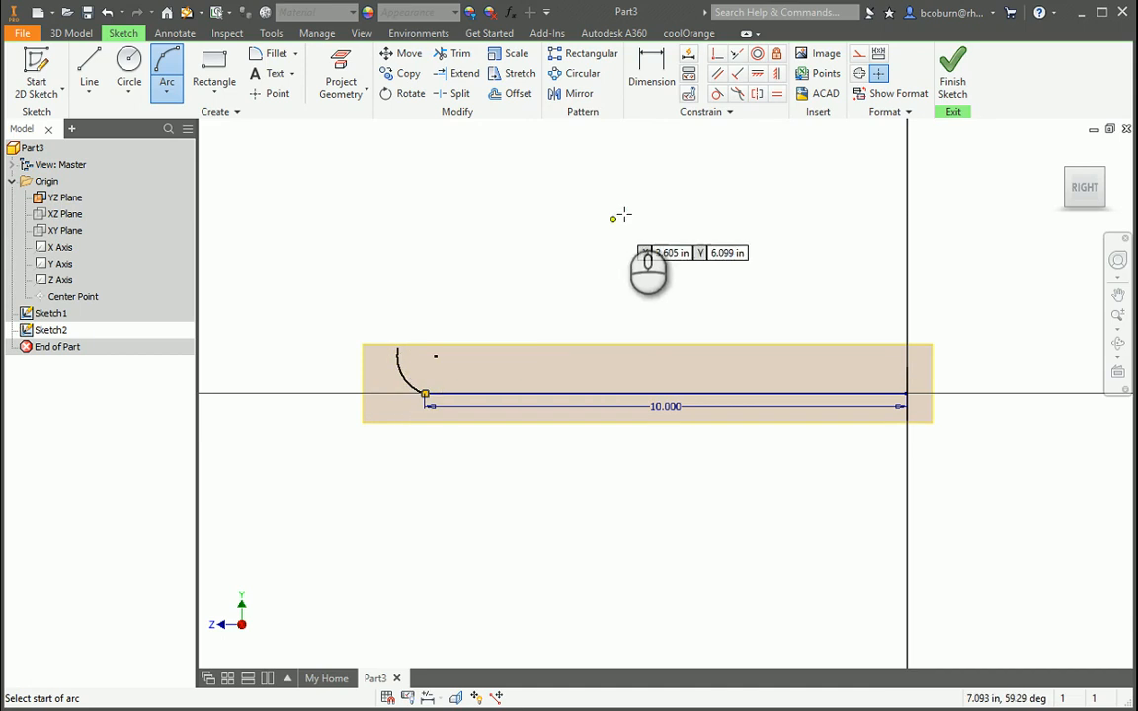
{"action": "left_click", "coordinate": [717, 93]}
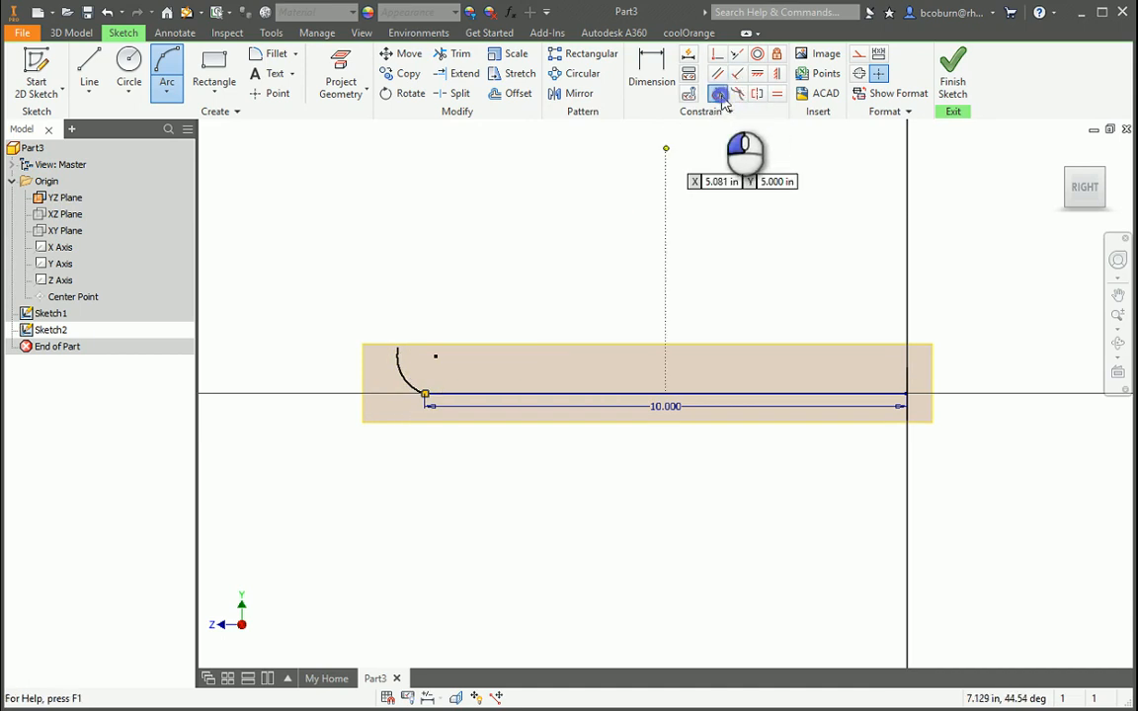
{"action": "left_click", "coordinate": [475, 395]}
{"action": "left_click", "coordinate": [407, 384]}
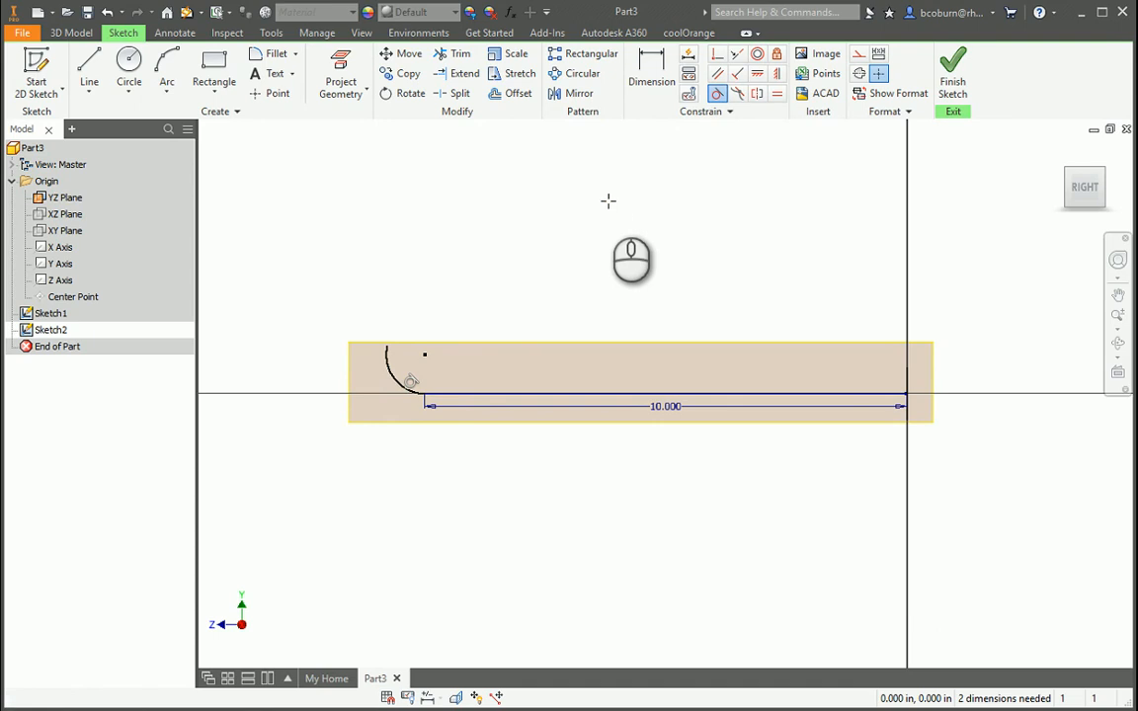
- Draw a vertical line about 3 in long upward from the free end of the arc
{"action": "key", "text": "l"}
{"action": "left_click", "coordinate": [388, 347]}
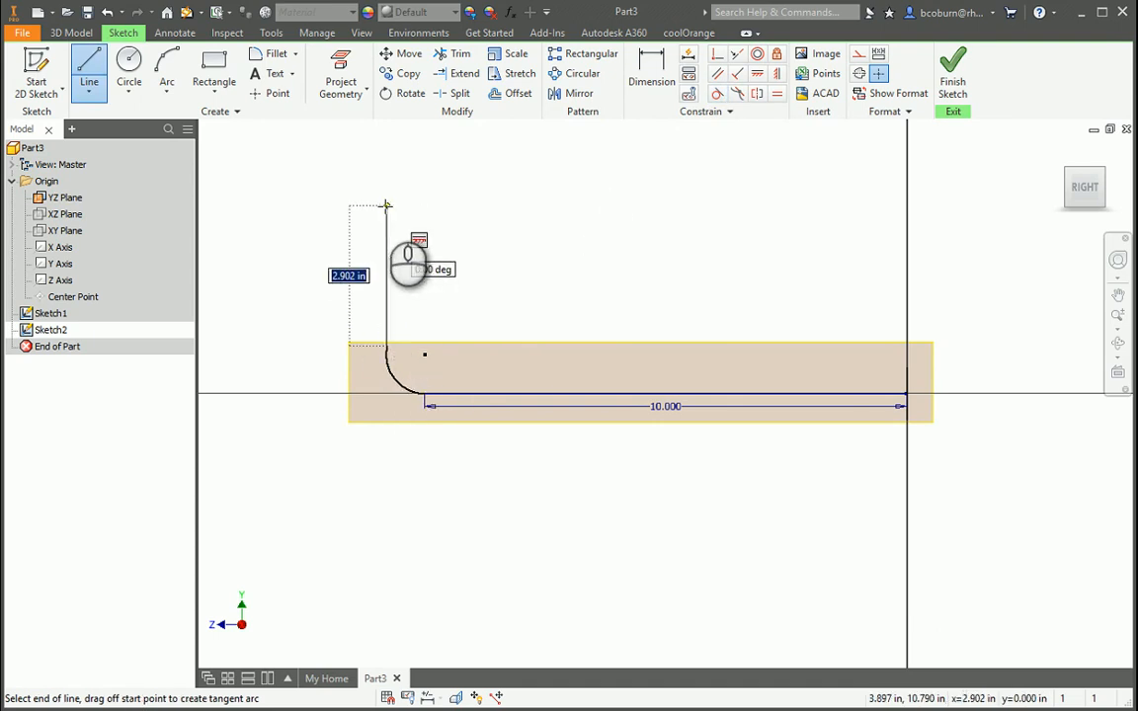
{"action": "left_click", "coordinate": [385, 202]}
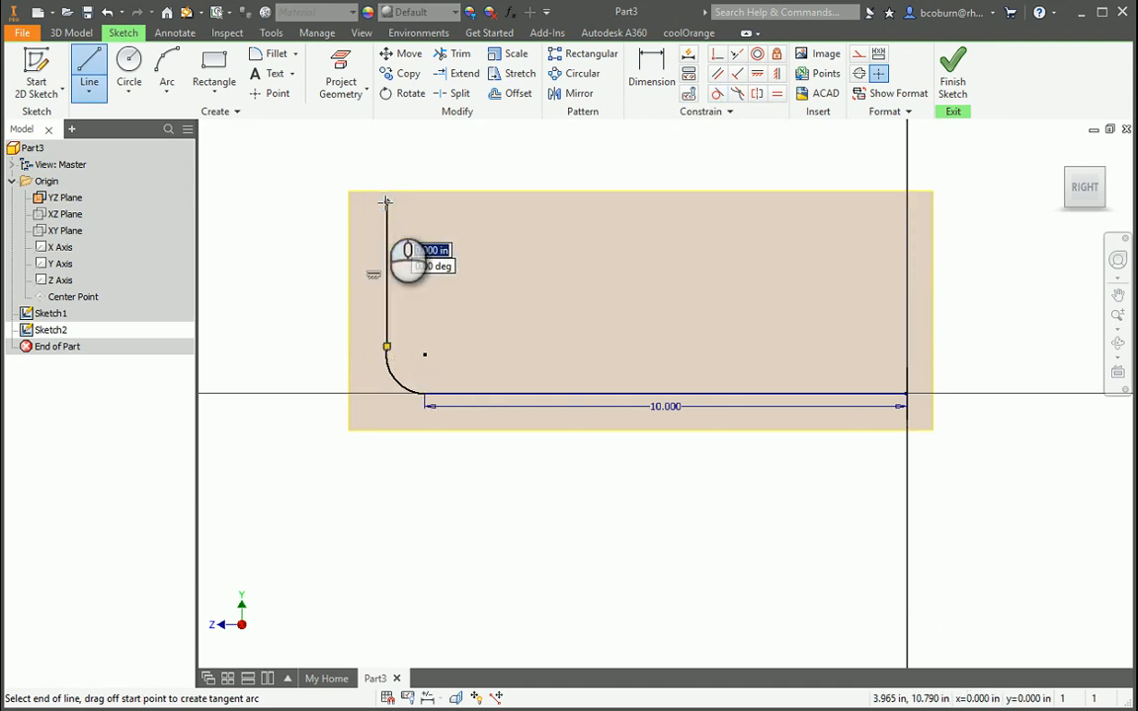
{"action": "key", "text": "Escape"}
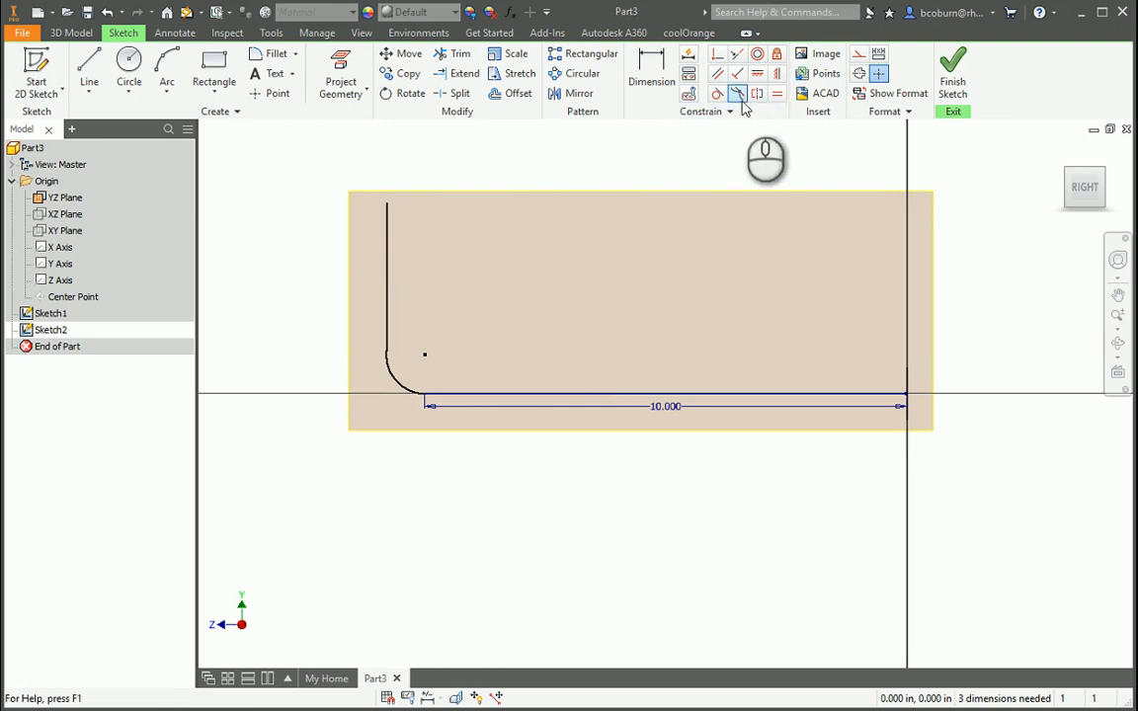
{"action": "left_click", "coordinate": [392, 378]}
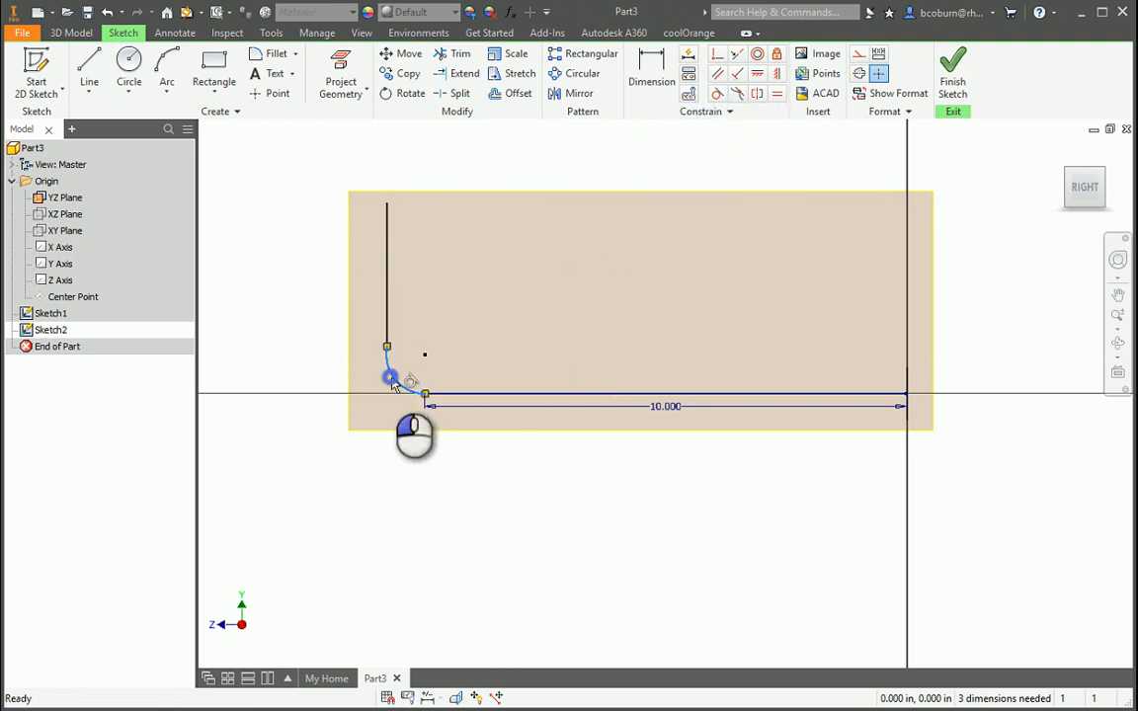
{"action": "left_click", "coordinate": [388, 305]}
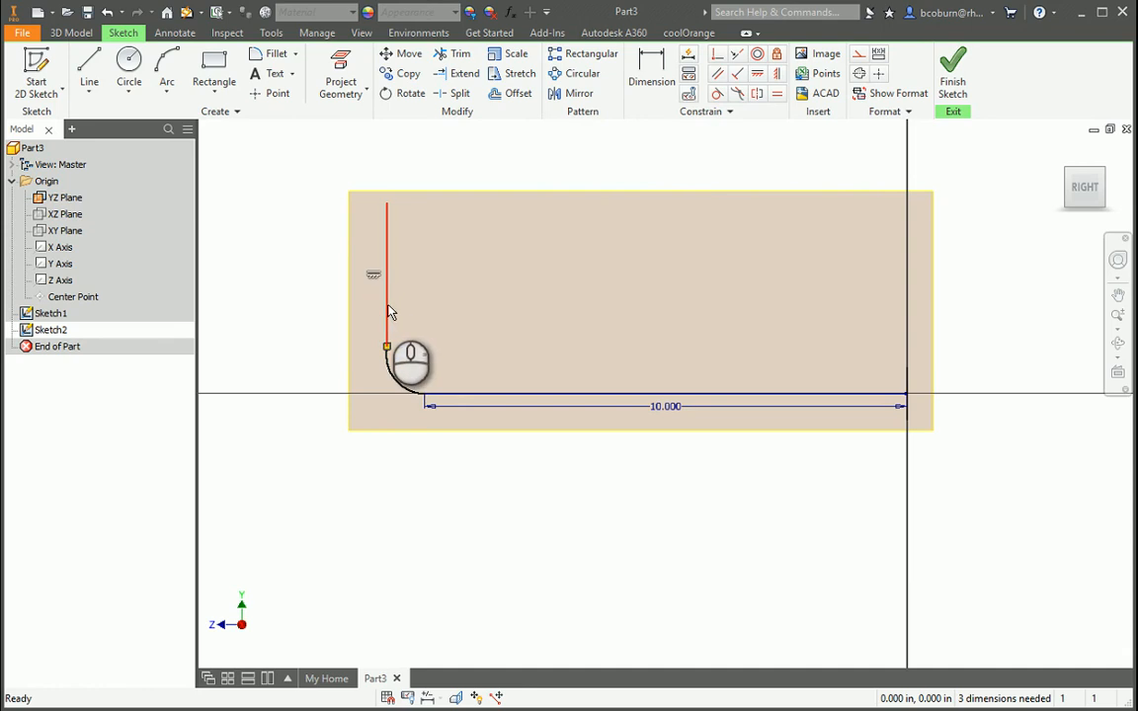
- Dimension the height from the 10 in line's arc end to the vertical line's upper endpoint as 4 in
{"action": "key", "text": "d"}
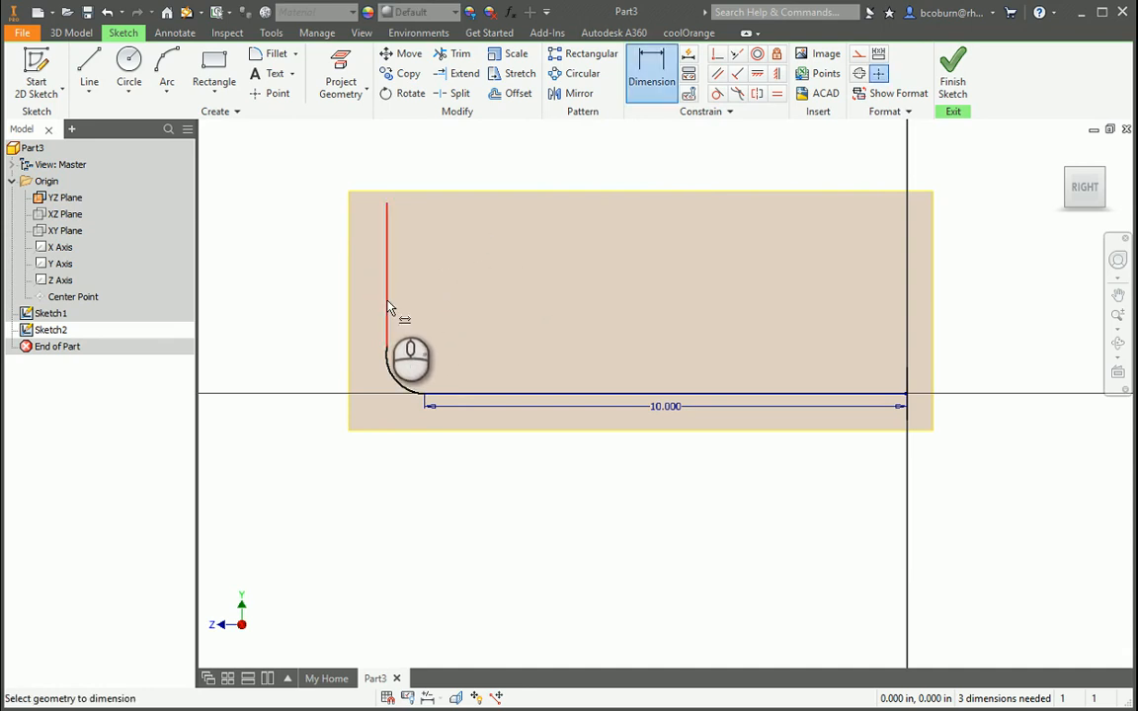
{"action": "left_click", "coordinate": [387, 205]}
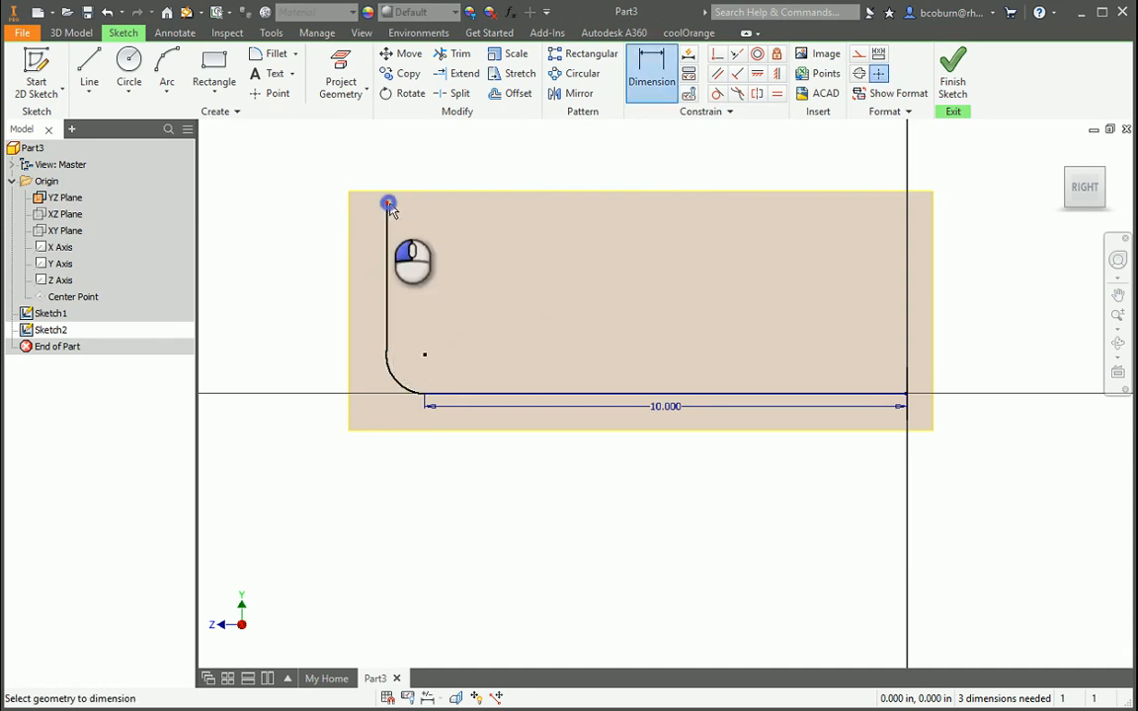
{"action": "left_click", "coordinate": [426, 399]}
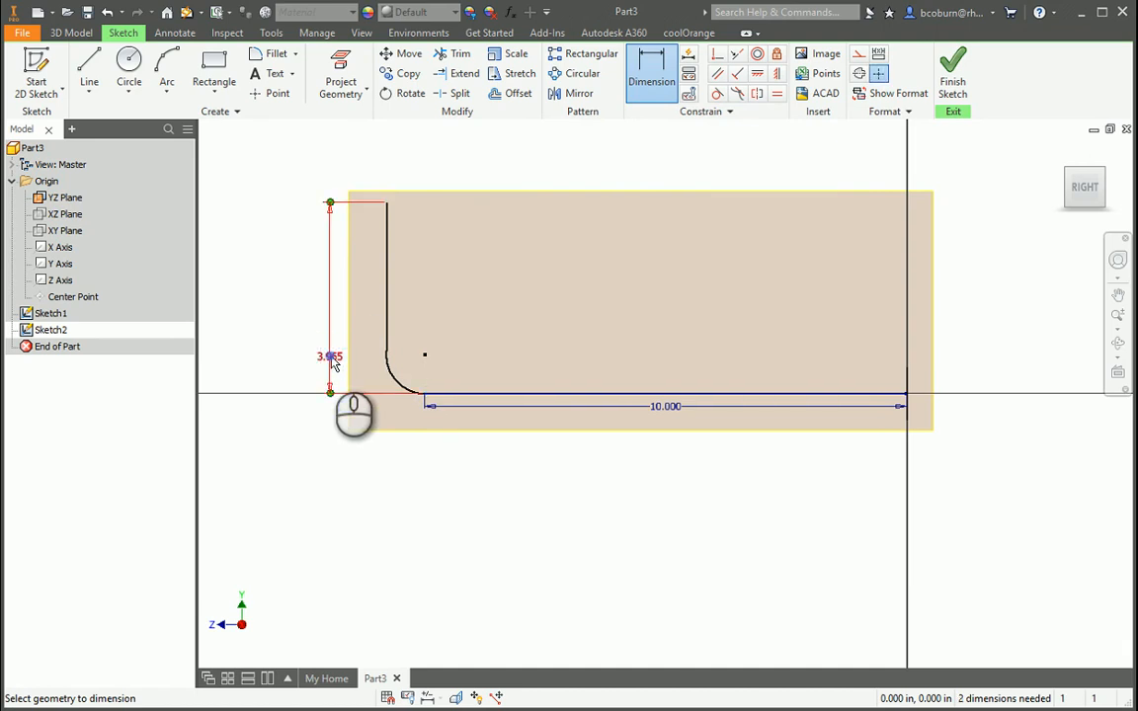
{"action": "left_click", "coordinate": [340, 366]}
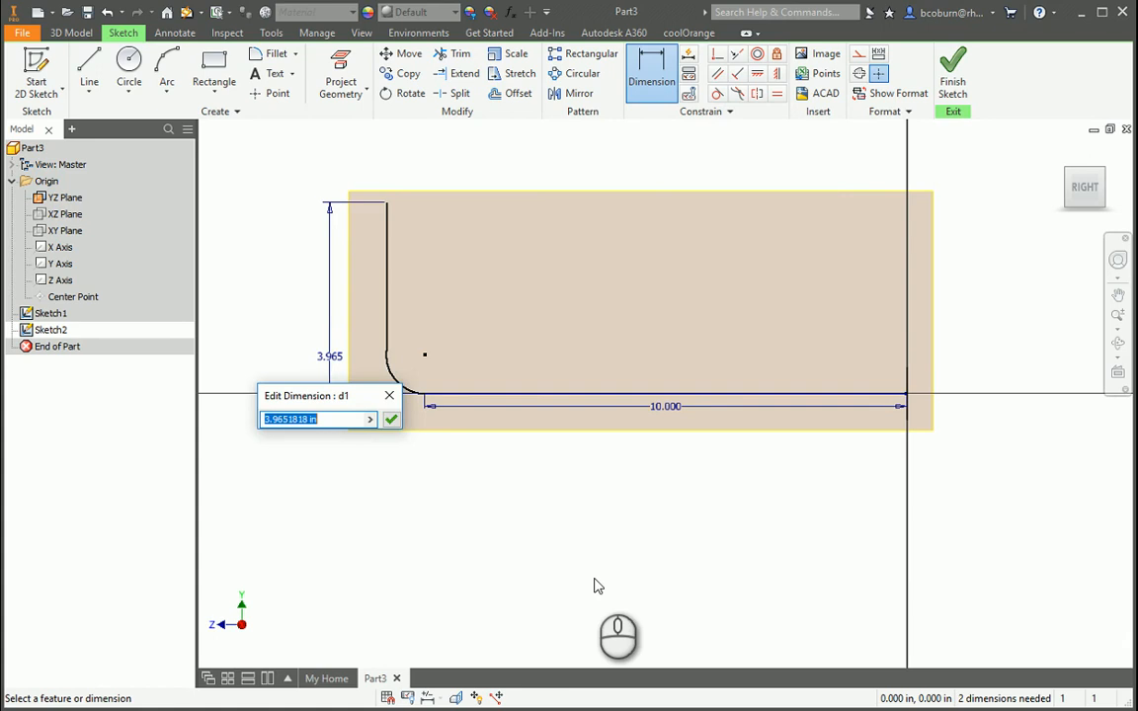
{"action": "type", "text": "4"}
{"action": "key", "text": "Return"}
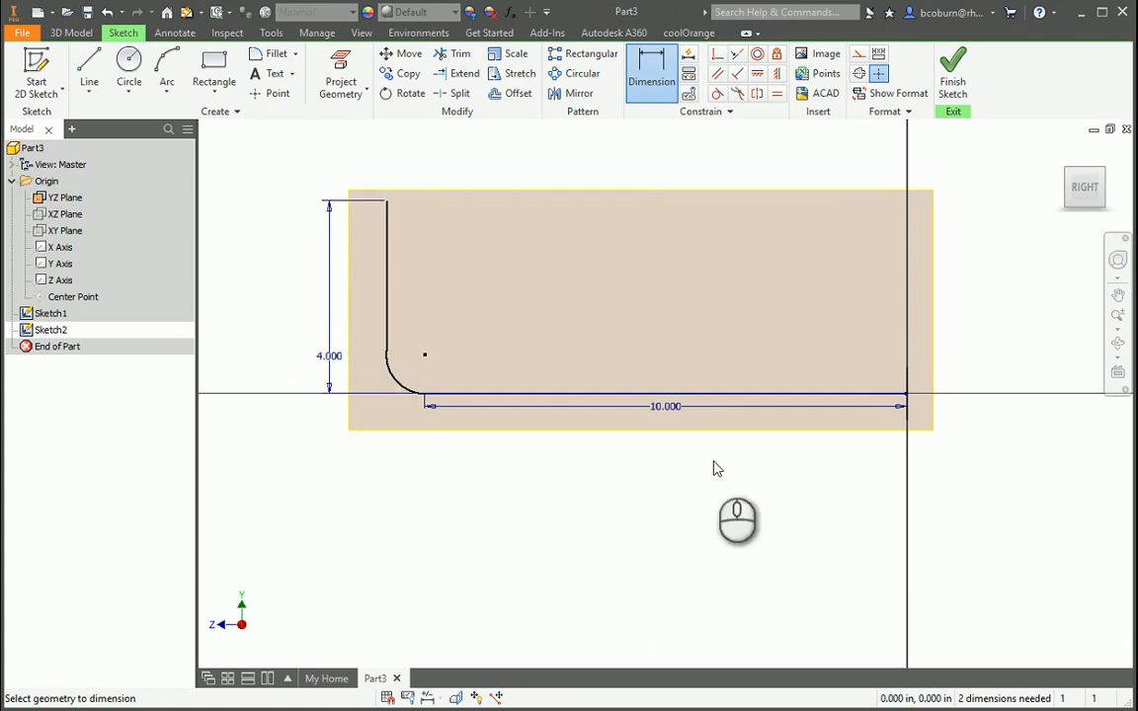
- Apply a tangent constraint between the arc and the vertical line
{"action": "left_click", "coordinate": [719, 94]}
{"action": "left_click", "coordinate": [395, 376]}
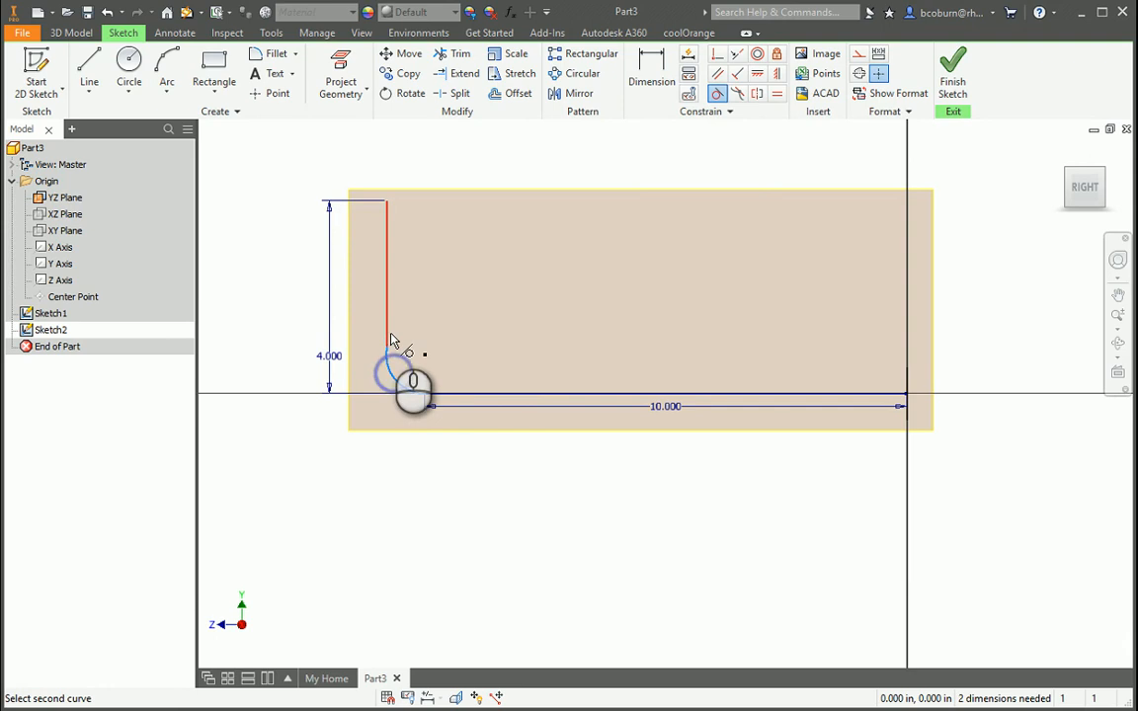
{"action": "left_click", "coordinate": [390, 337]}
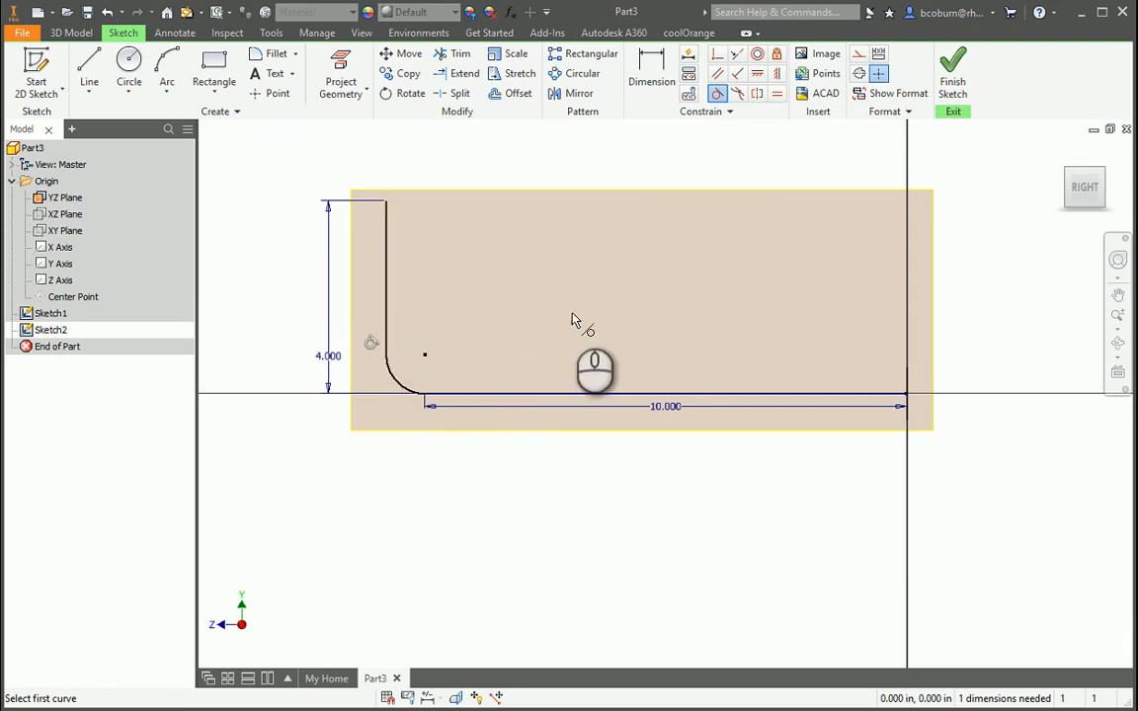
- Try to apply the tangent constraint once more between the vertical line and the arc
{"action": "key", "text": "Escape"}
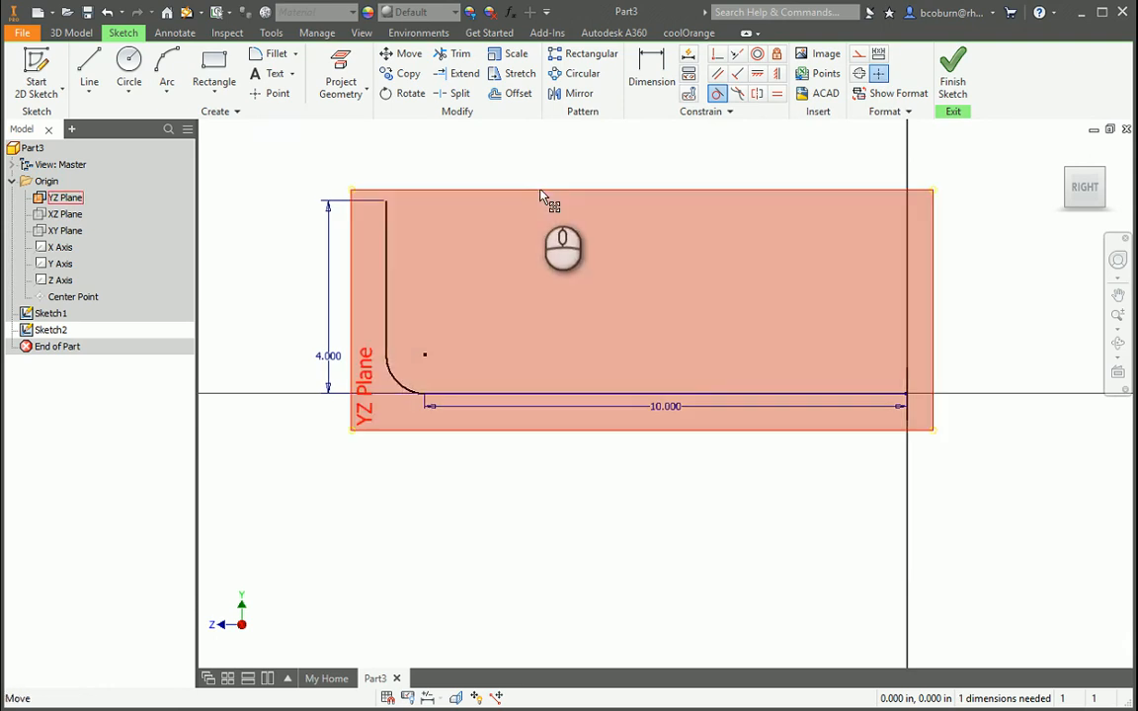
{"action": "left_click", "coordinate": [717, 93]}
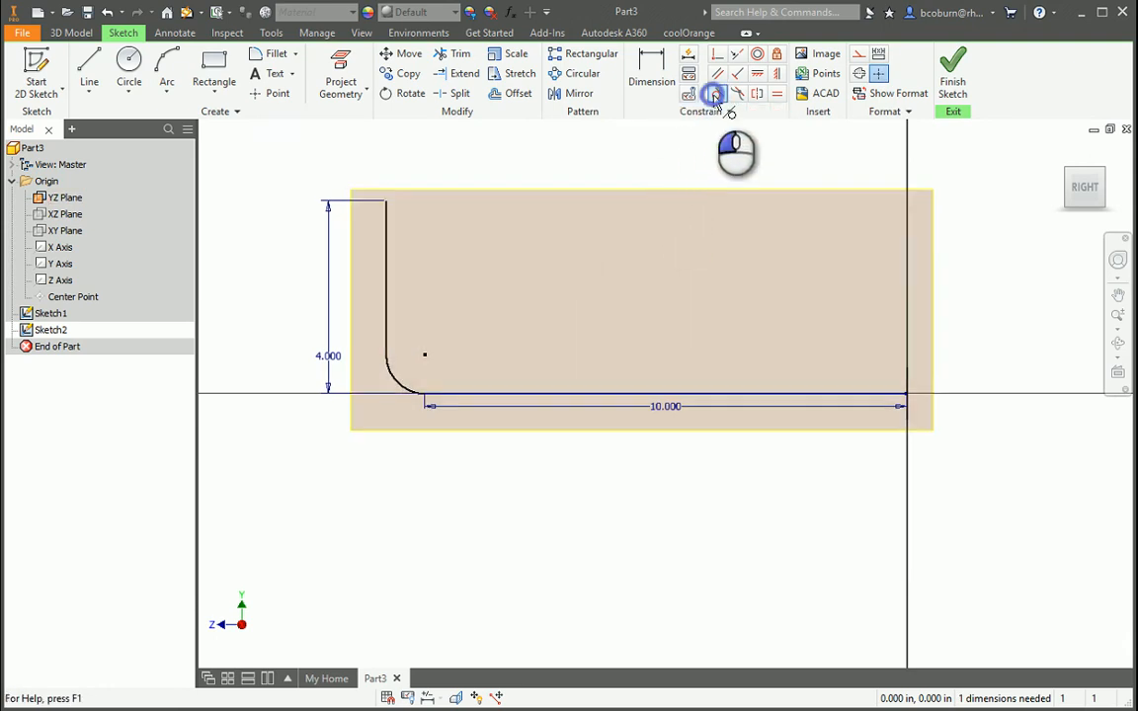
{"action": "left_click", "coordinate": [387, 332]}
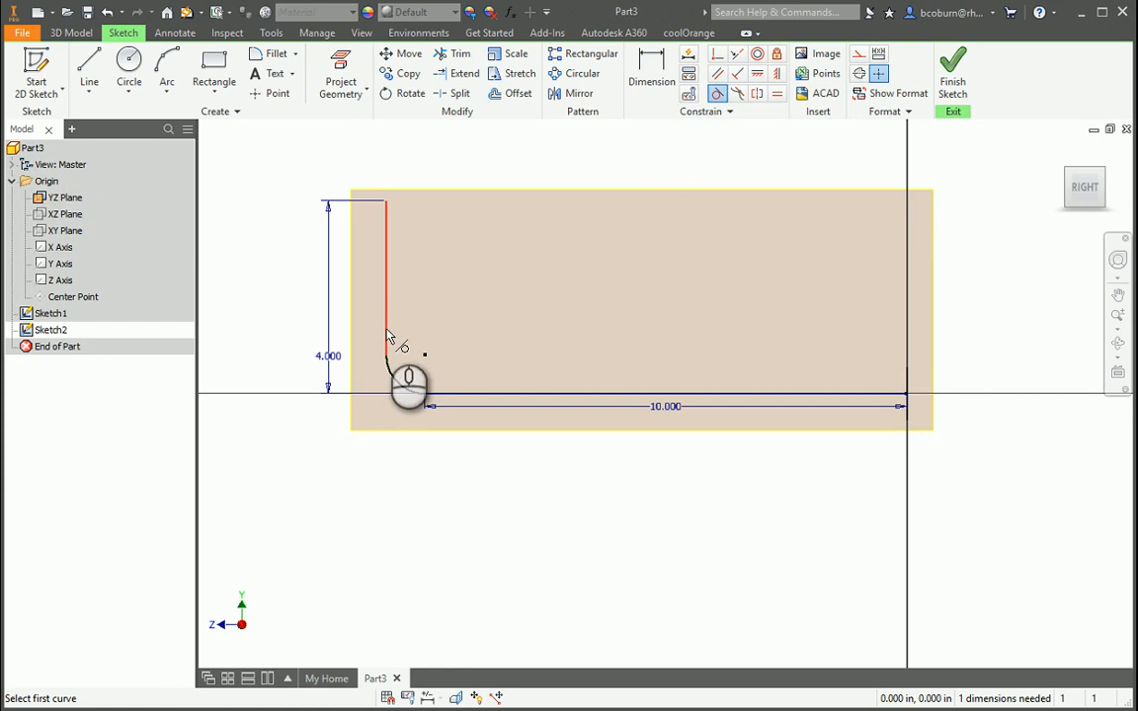
{"action": "left_click", "coordinate": [400, 380]}
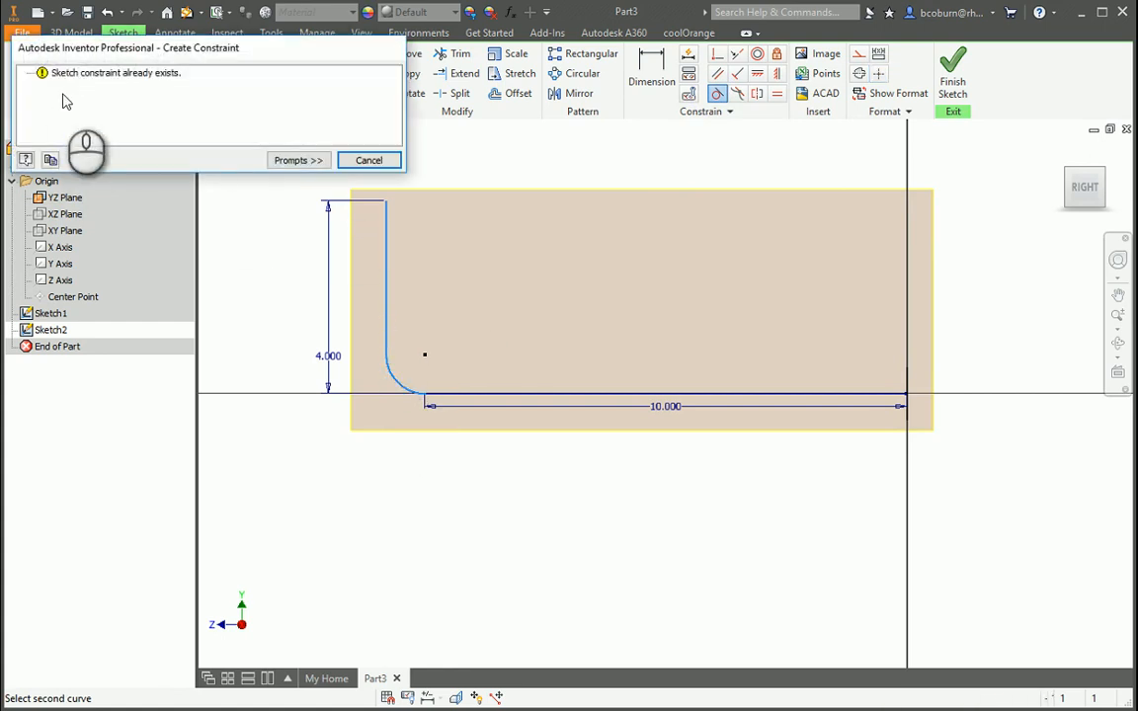
{"action": "left_click", "coordinate": [369, 162]}
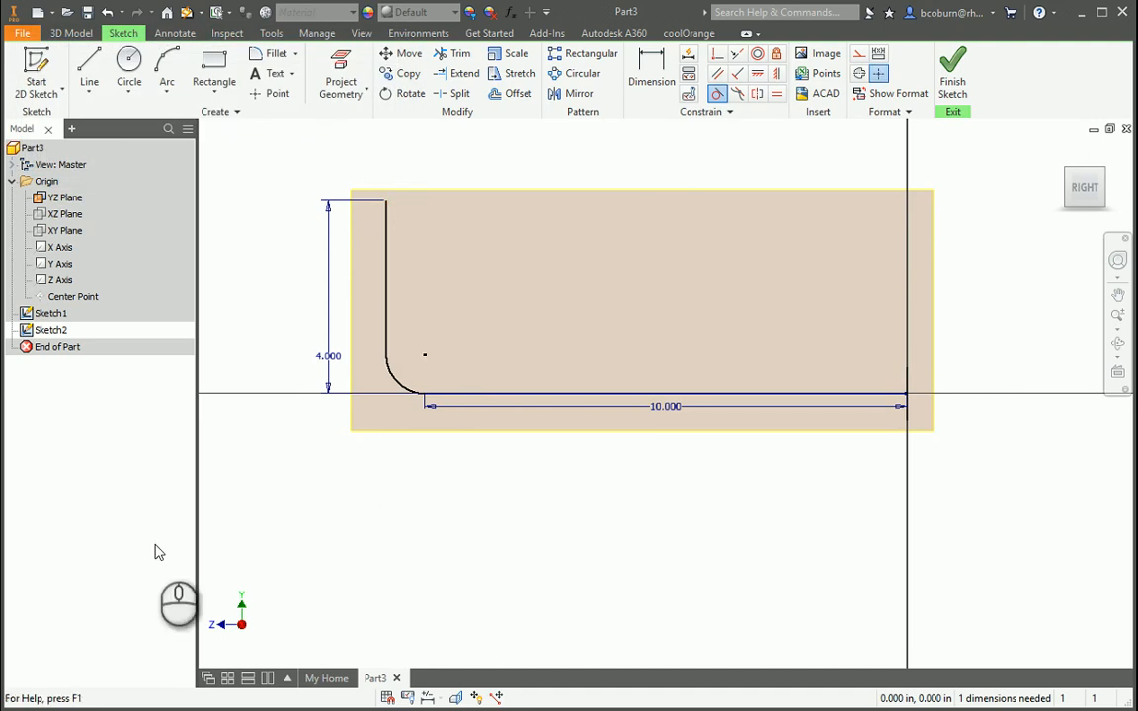
- Dimension the bend arc's radius as 0.75 in and finish the path sketch
{"action": "key", "text": "d"}
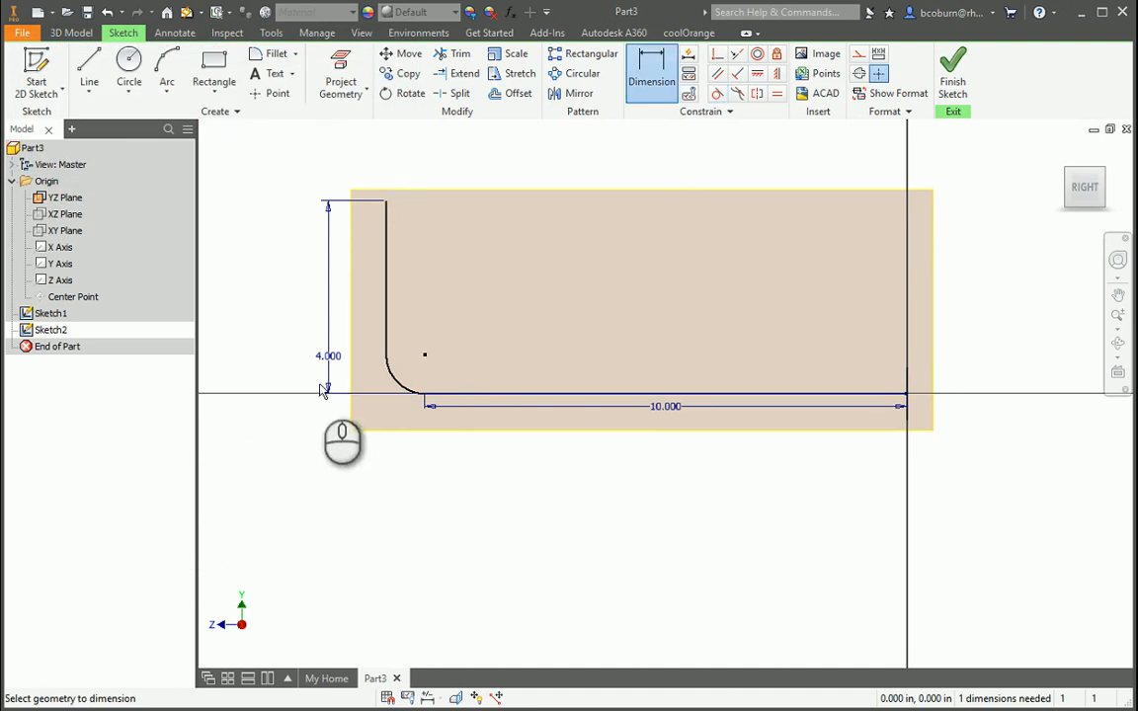
{"action": "left_click", "coordinate": [408, 393]}
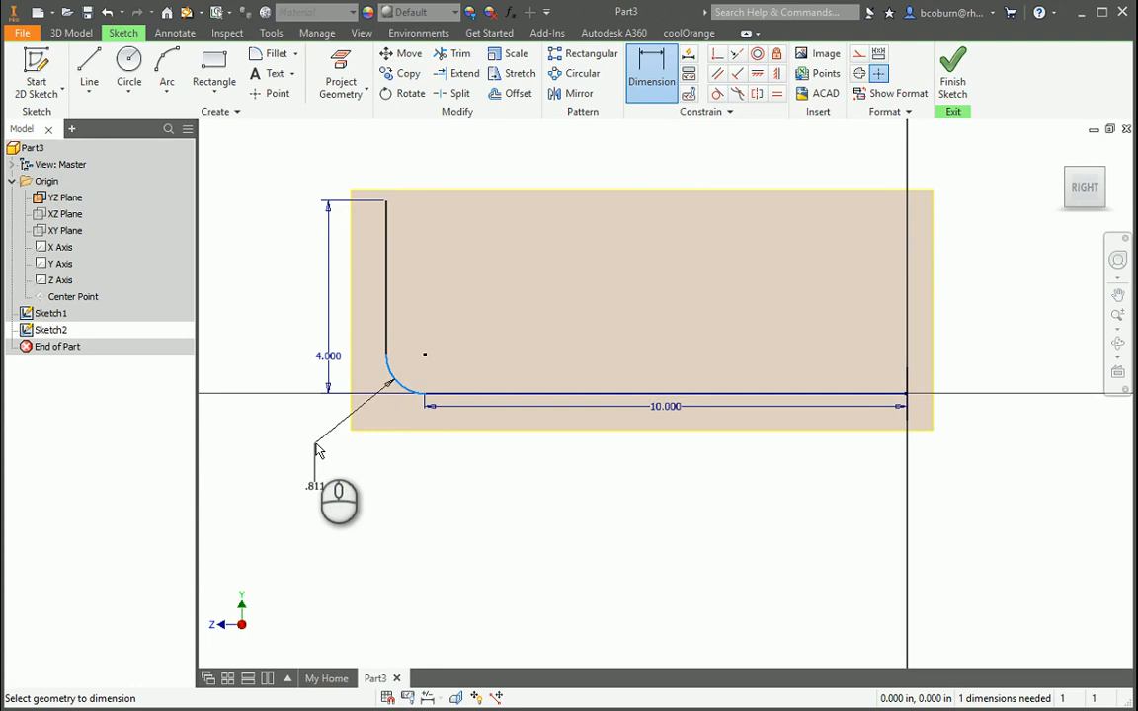
{"action": "left_click", "coordinate": [316, 447]}
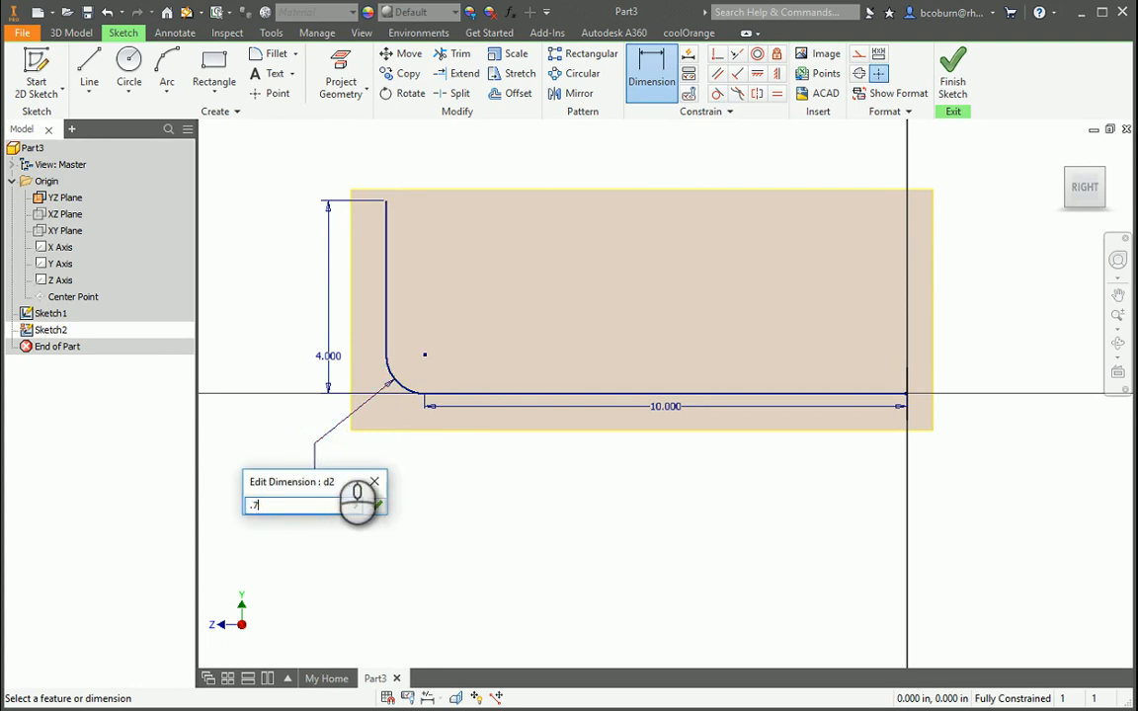
{"action": "left_click", "coordinate": [378, 505]}
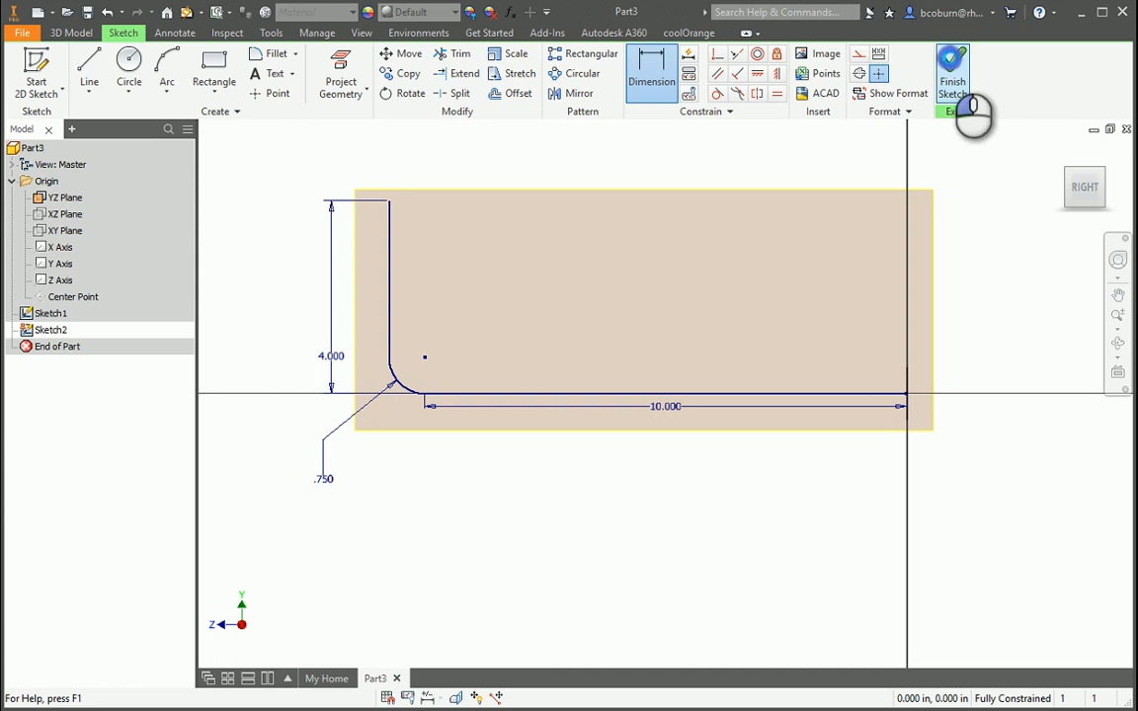
{"action": "left_click", "coordinate": [951, 65]}
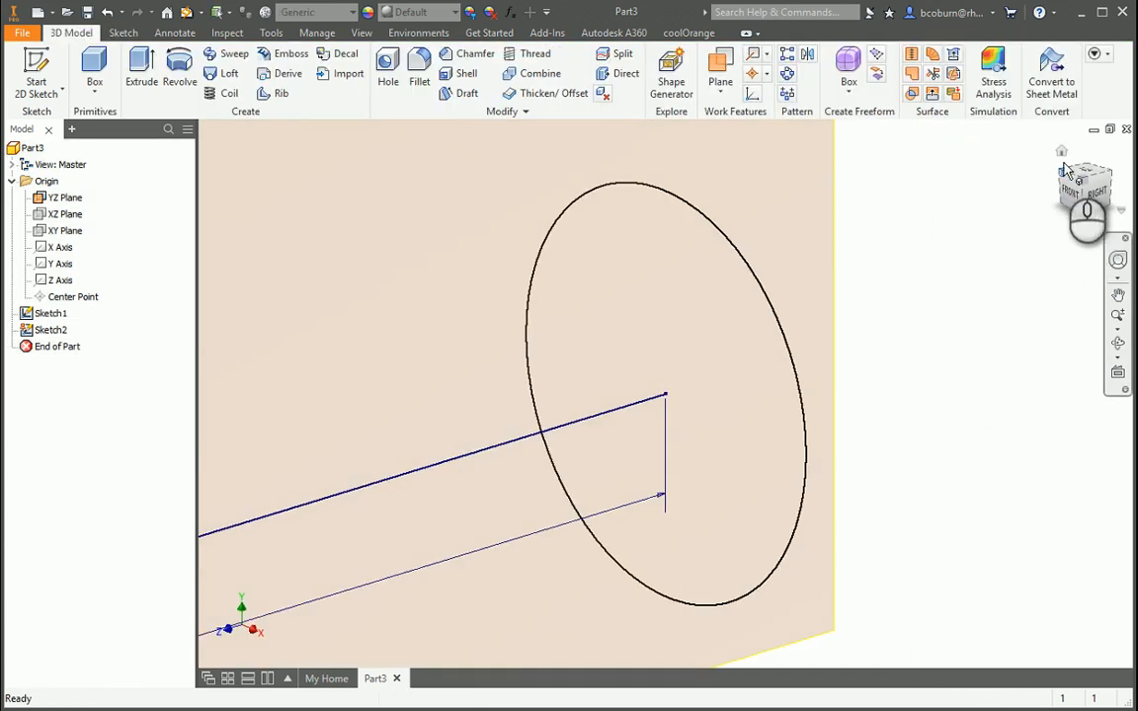
- Sweep the circular profile along the bent path as a solid, using Path type and Path orientation
{"action": "left_click", "coordinate": [1061, 151]}
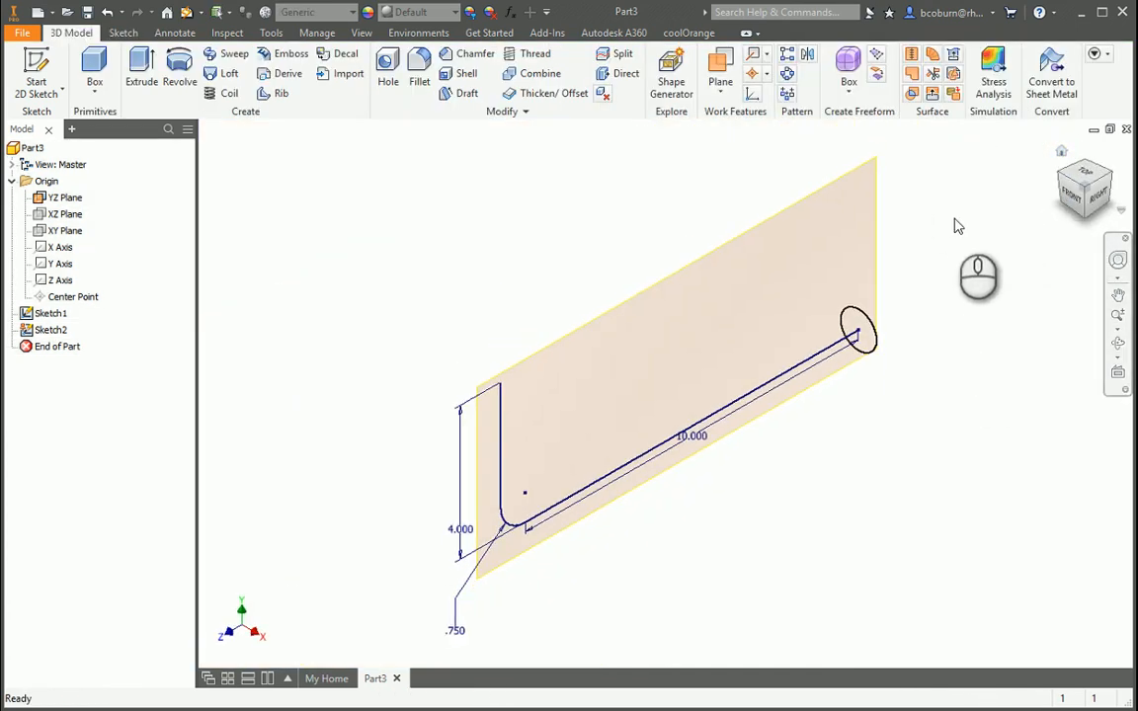
{"action": "left_click", "coordinate": [224, 54]}
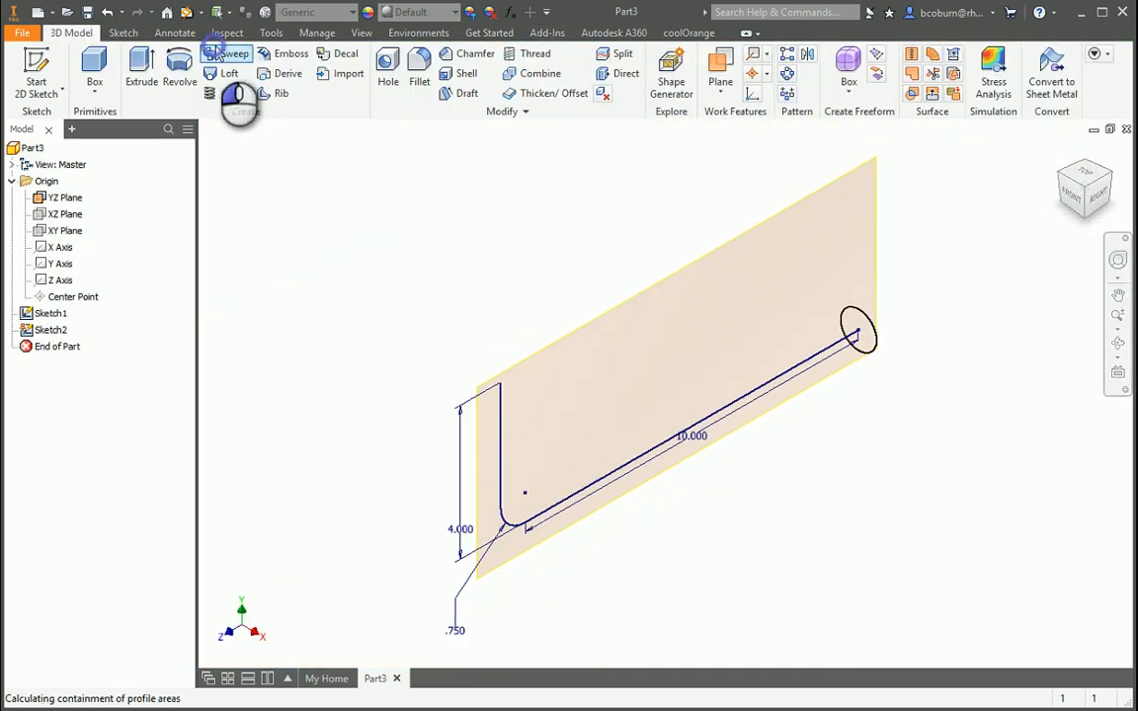
{"action": "left_click", "coordinate": [850, 330]}
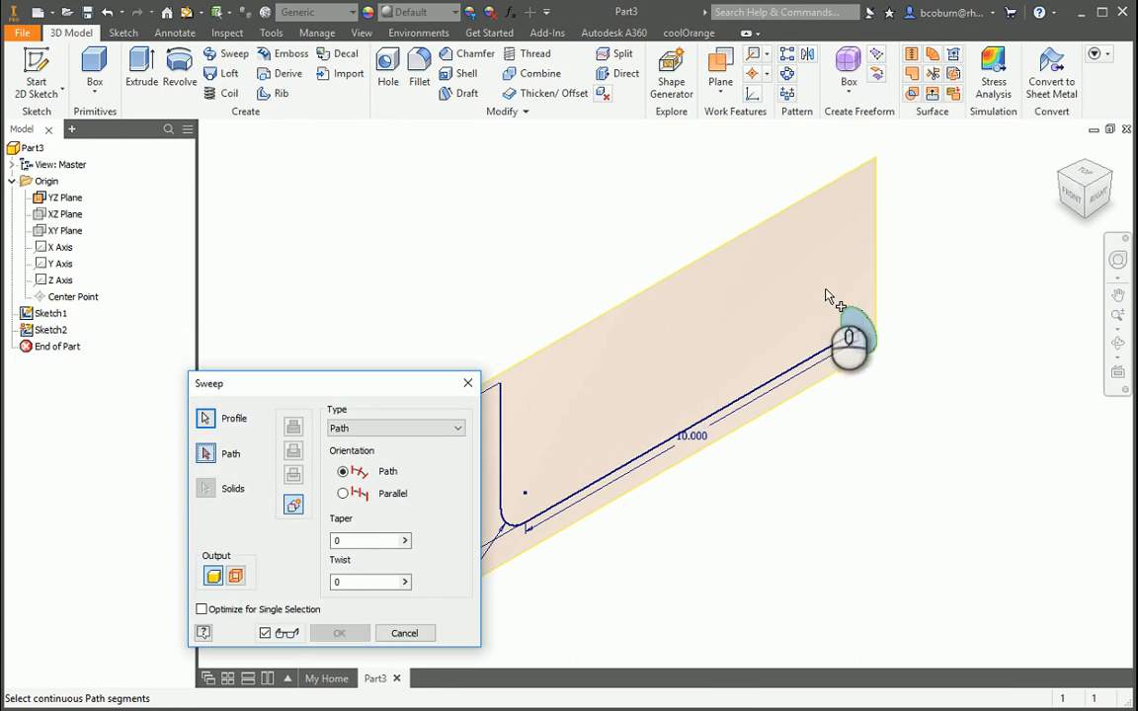
{"action": "left_click", "coordinate": [843, 339]}
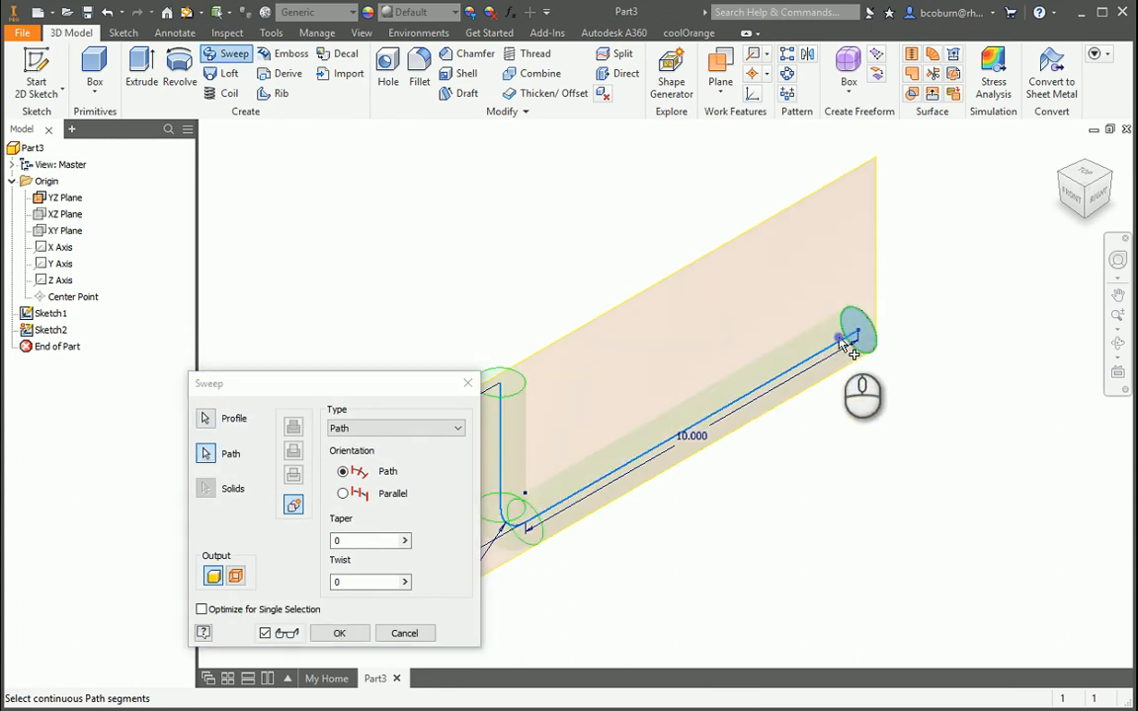
{"action": "left_click", "coordinate": [339, 634]}
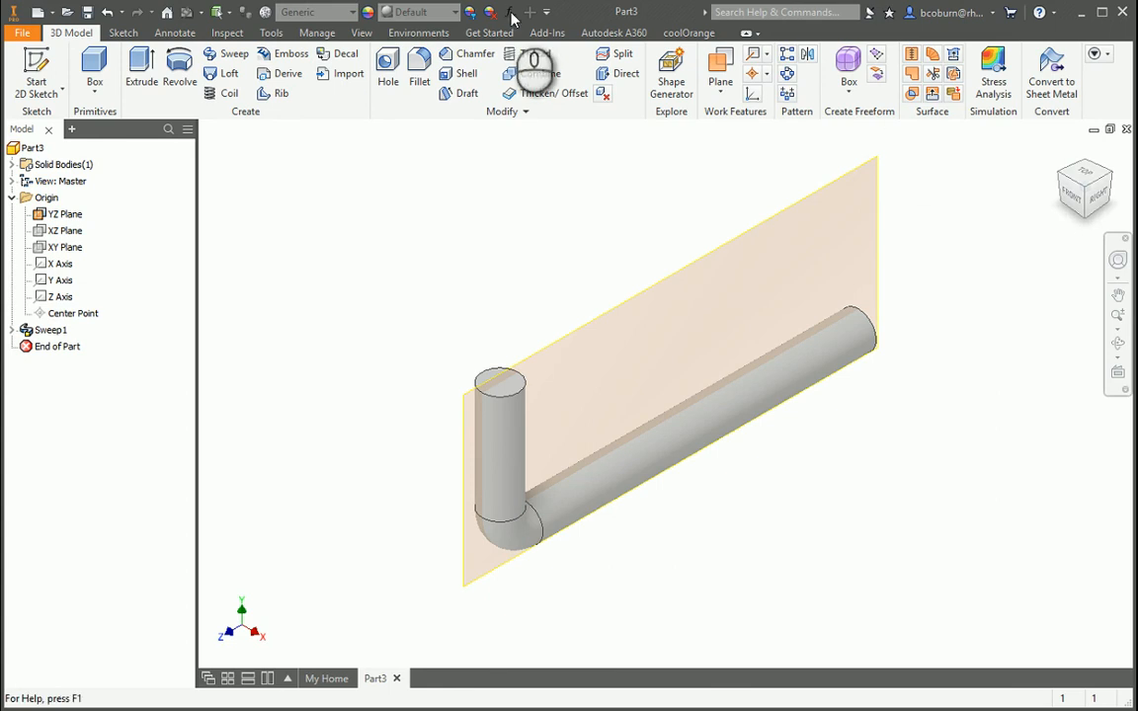
- Start a new 2D sketch on the YZ plane
{"action": "left_click", "coordinate": [55, 73]}
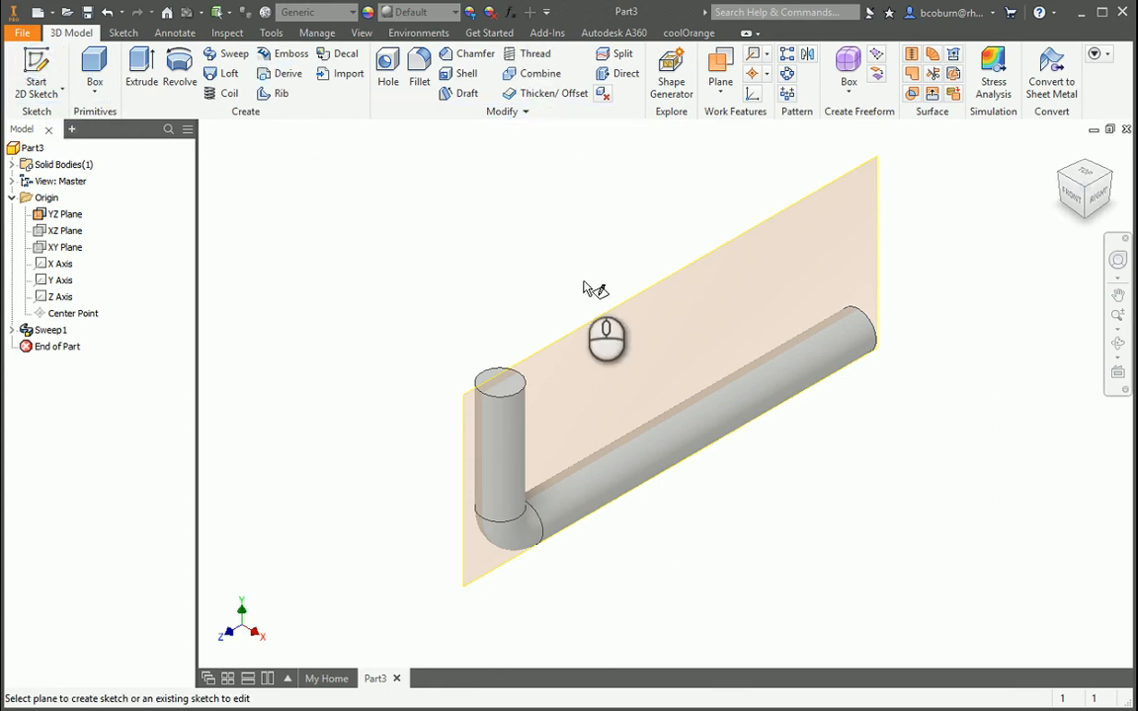
{"action": "left_click", "coordinate": [590, 330]}
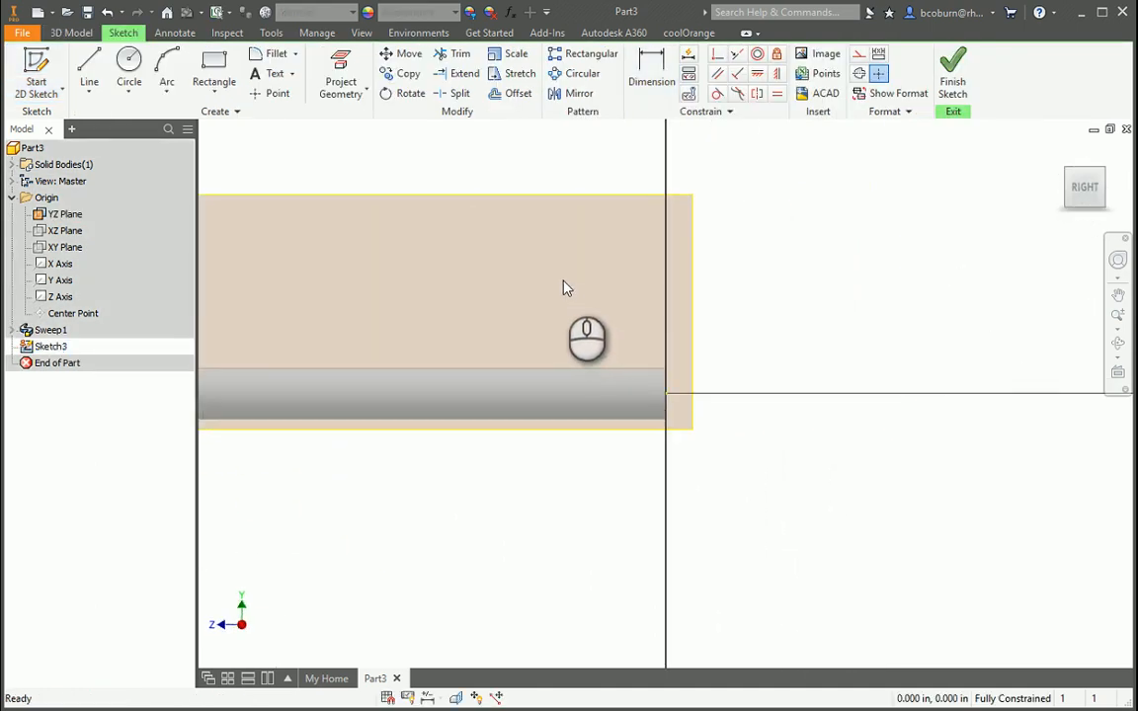
{"action": "key", "text": "2"}
{"action": "key", "text": "2"}
{"action": "key", "text": "2"}
{"action": "key", "text": "2"}
{"action": "key", "text": "2"}
{"action": "key", "text": "2"}
{"action": "key", "text": "2"}
{"action": "key", "text": "2"}
{"action": "left_click_drag", "start_coordinate": [533, 288], "coordinate": [908, 339]}
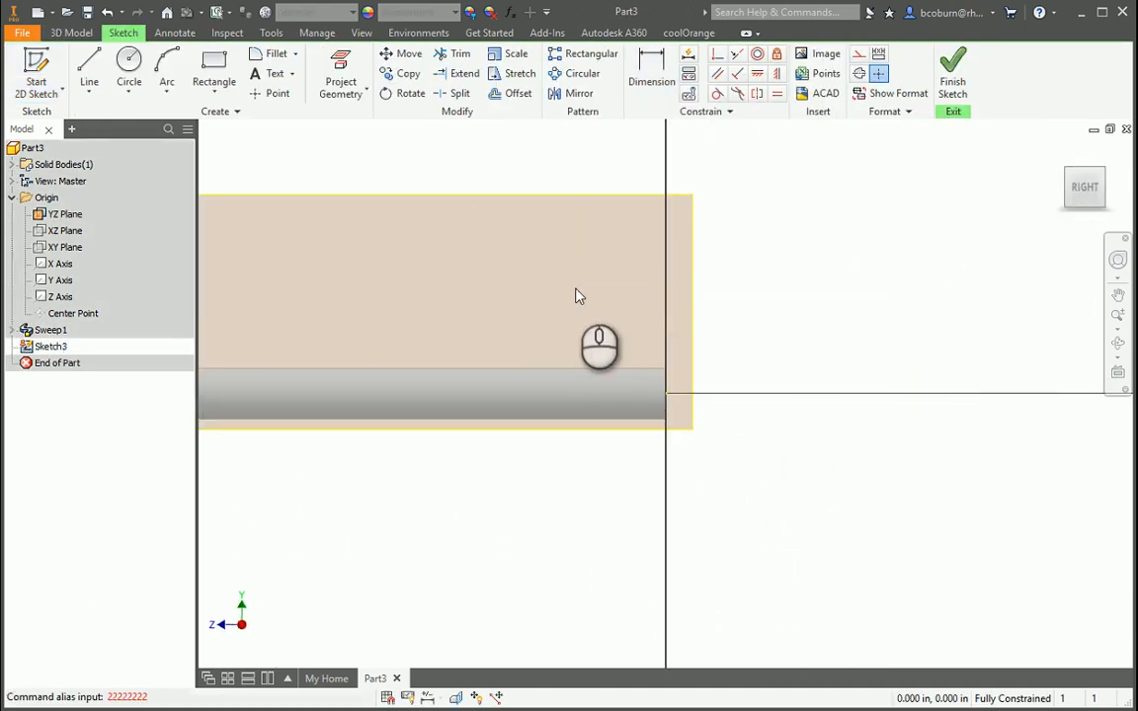
{"action": "mouse_move", "coordinate": [575, 289]}
{"action": "middle_mouse_down"}
{"action": "mouse_move", "coordinate": [960, 303]}
{"action": "mouse_move", "coordinate": [909, 339]}
{"action": "middle_mouse_up"}
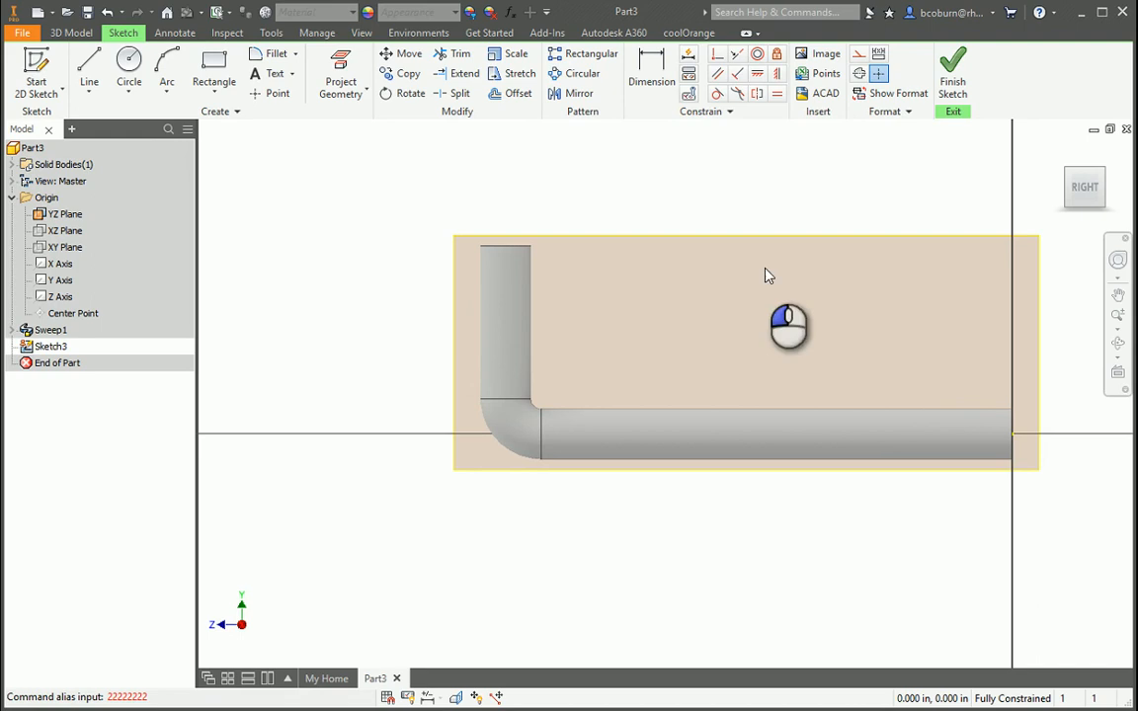
- Slice the graphics at the sketch plane and project the cut edges of the swept bar
{"action": "right_click", "coordinate": [649, 249]}
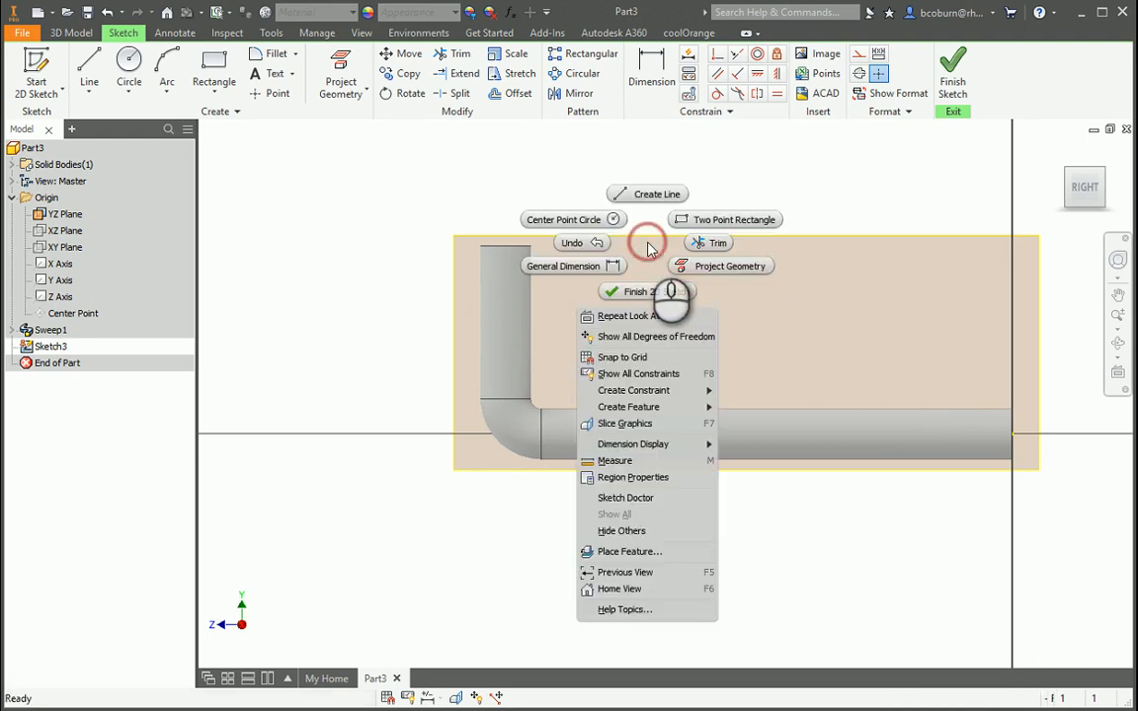
{"action": "left_click", "coordinate": [637, 423]}
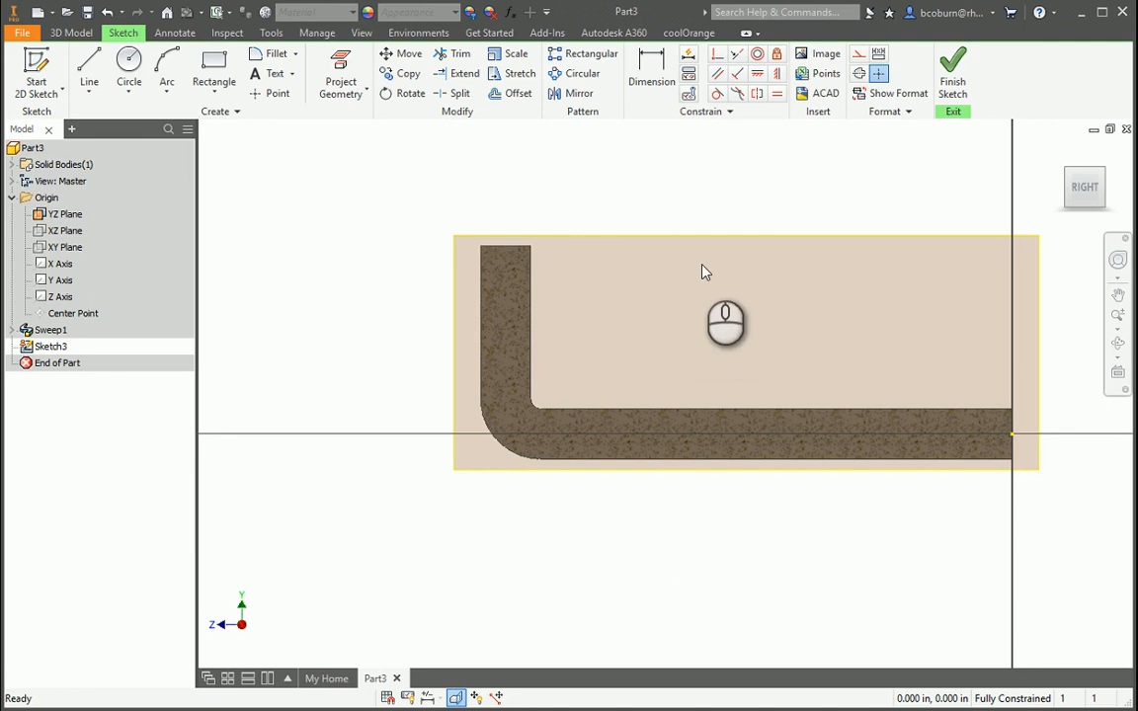
{"action": "left_click", "coordinate": [341, 87]}
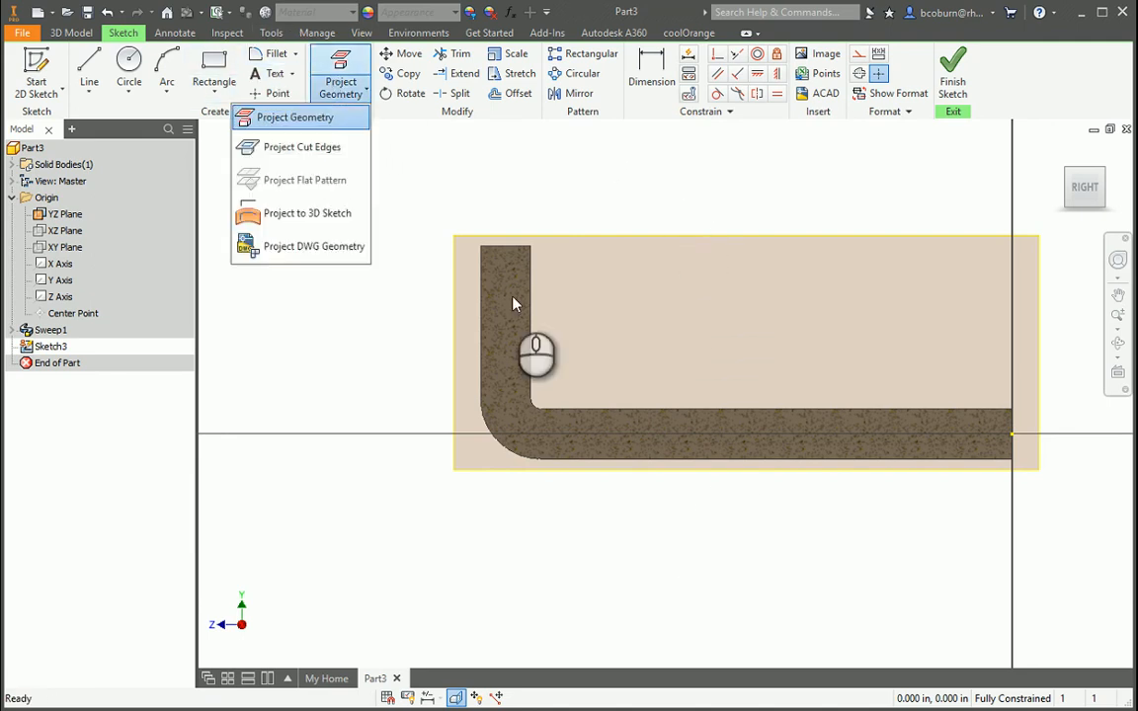
{"action": "left_click", "coordinate": [326, 147]}
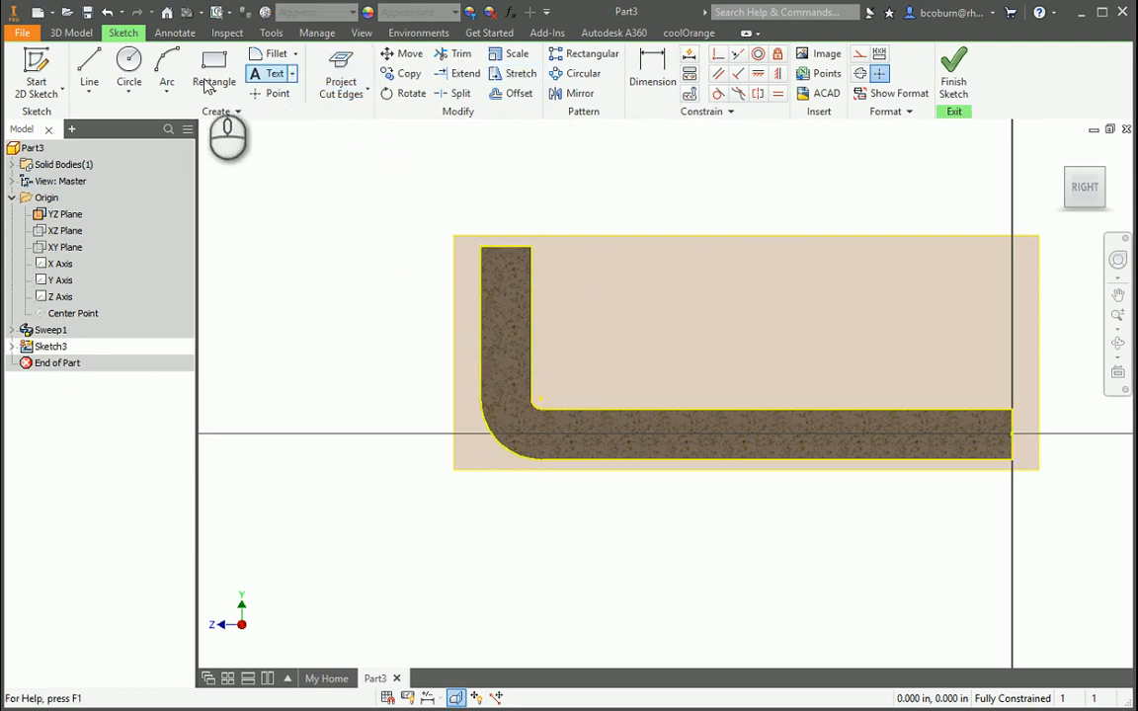
- Draw a 2.25 in diameter circle centred on the midpoint of the vertical leg's top edge
{"action": "left_click", "coordinate": [140, 65]}
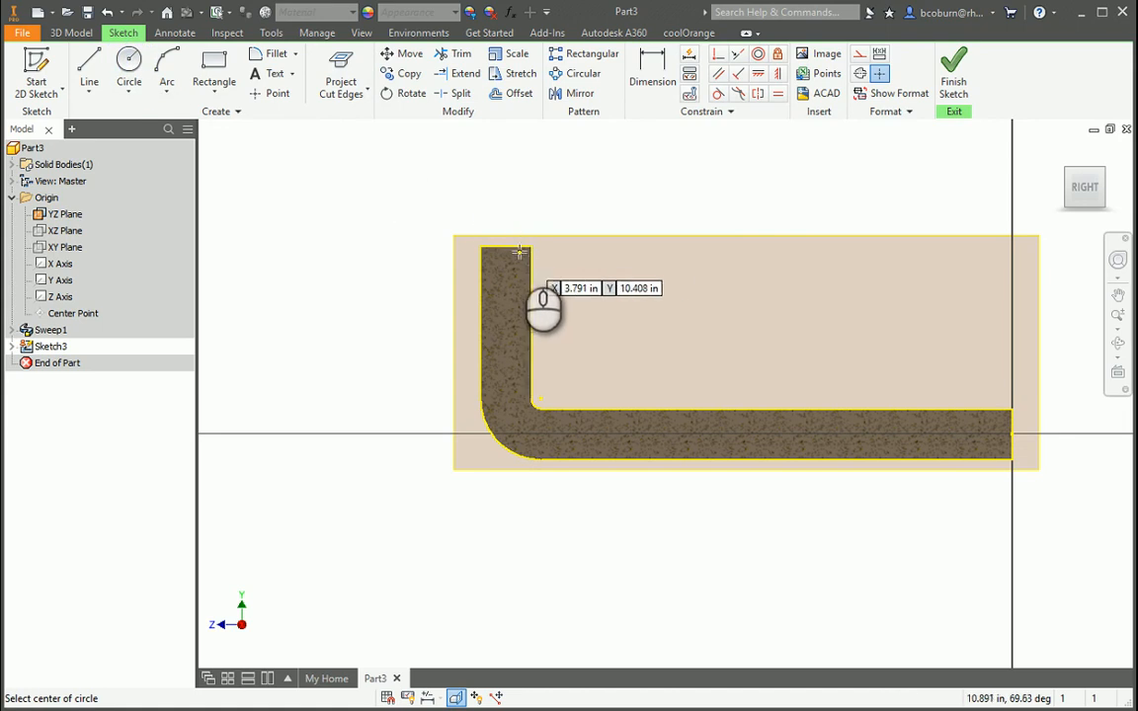
{"action": "left_click", "coordinate": [508, 246]}
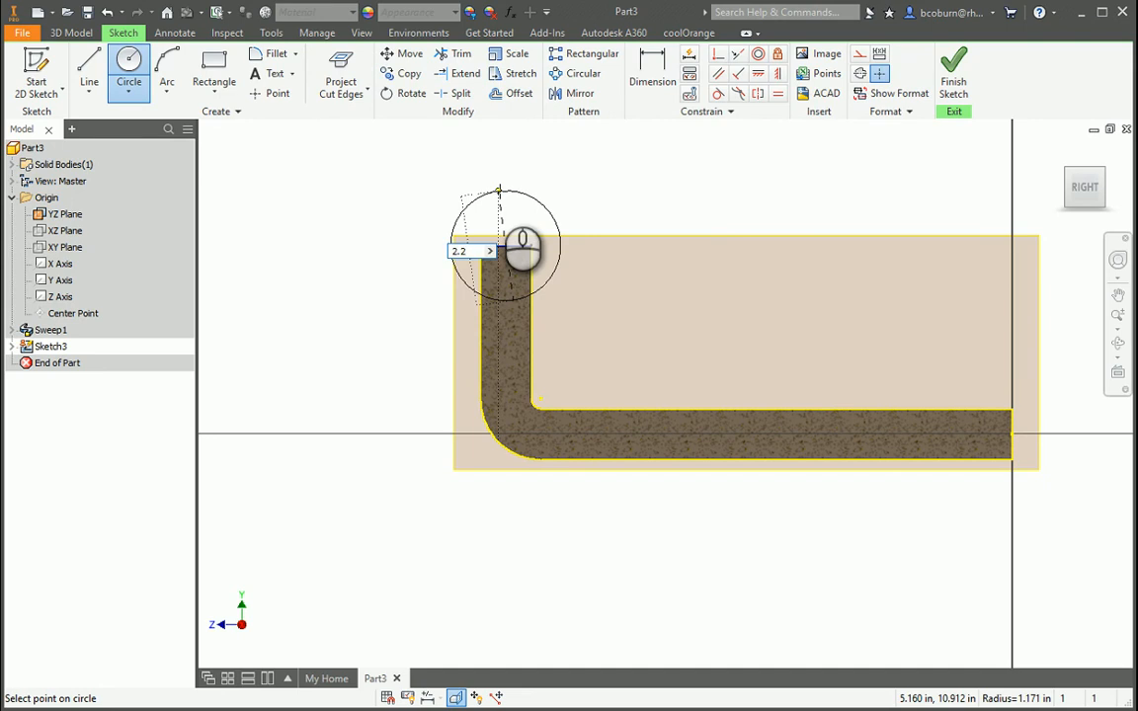
{"action": "type", "text": "2.25"}
{"action": "key", "text": "Return"}
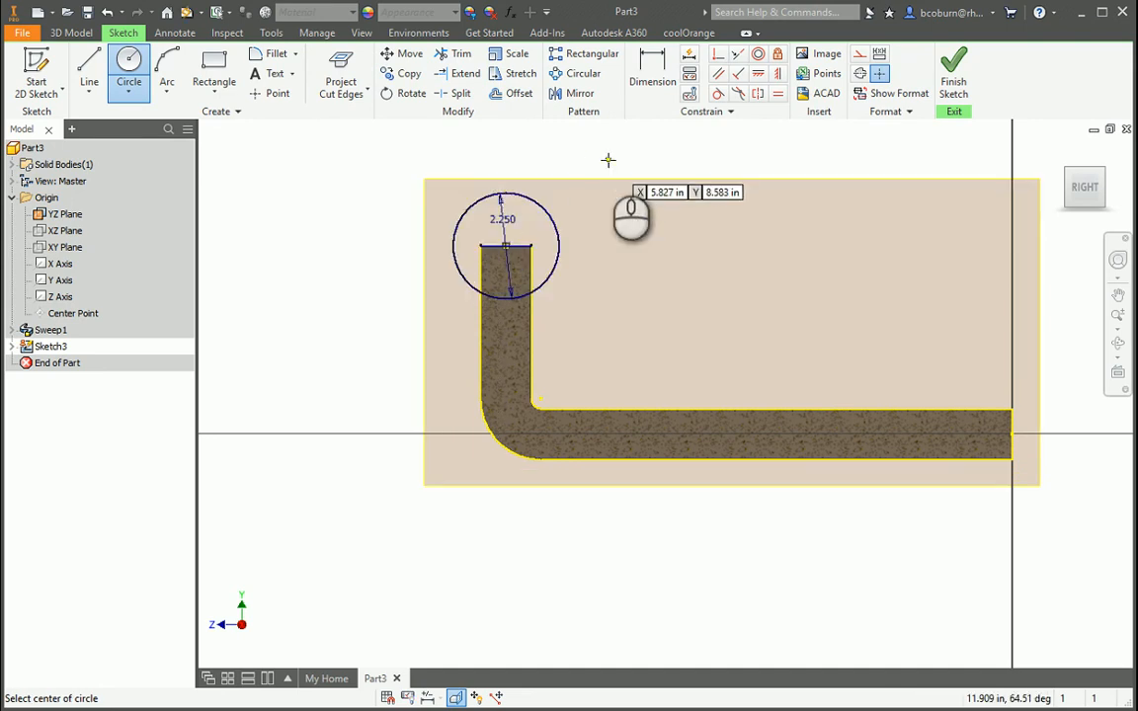
- Draw a vertical diameter line across the circle and trim away the half facing away from the long leg
{"action": "key", "text": "l"}
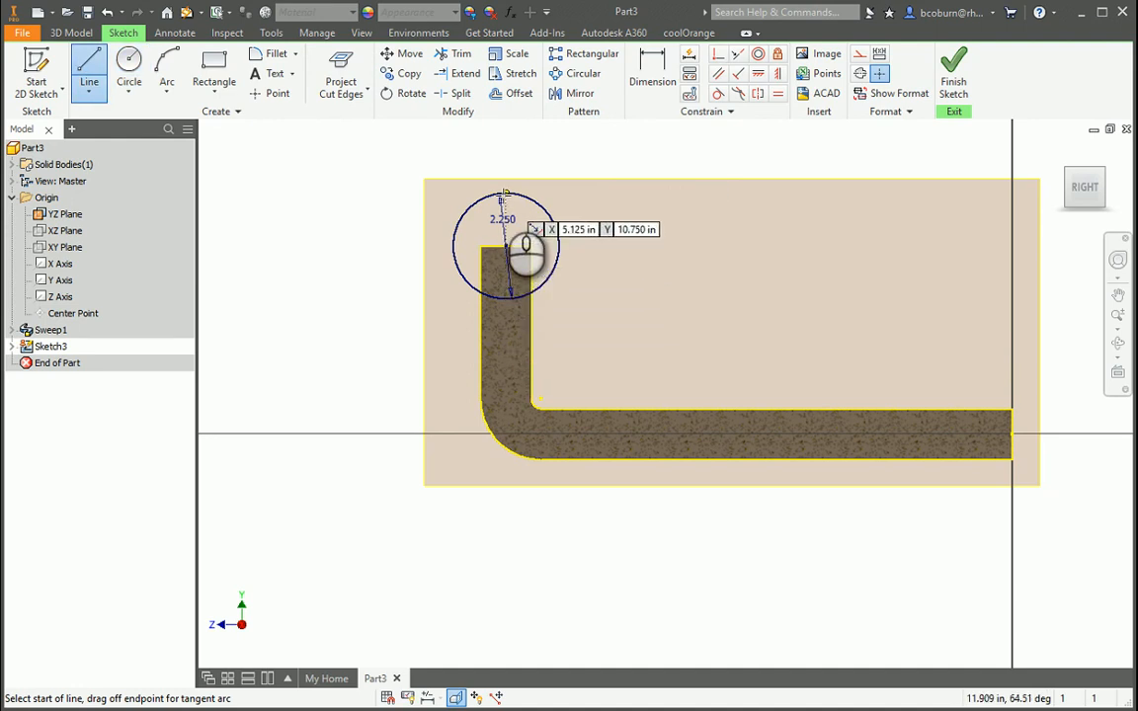
{"action": "left_click", "coordinate": [505, 194]}
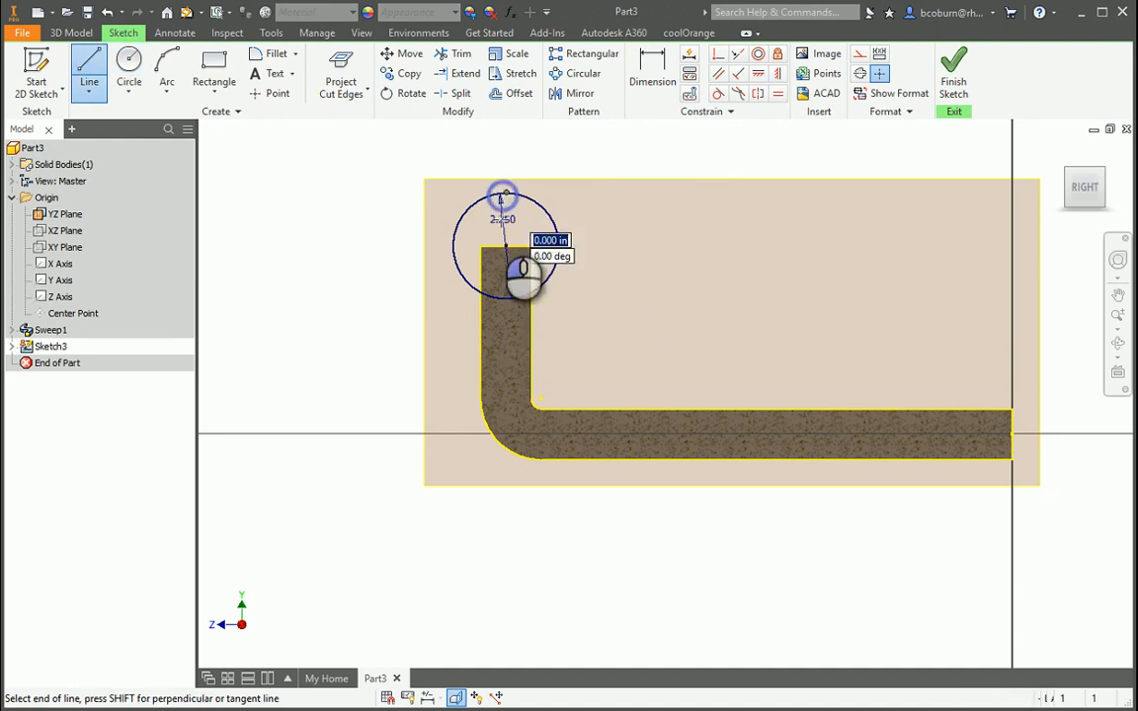
{"action": "left_click", "coordinate": [507, 295]}
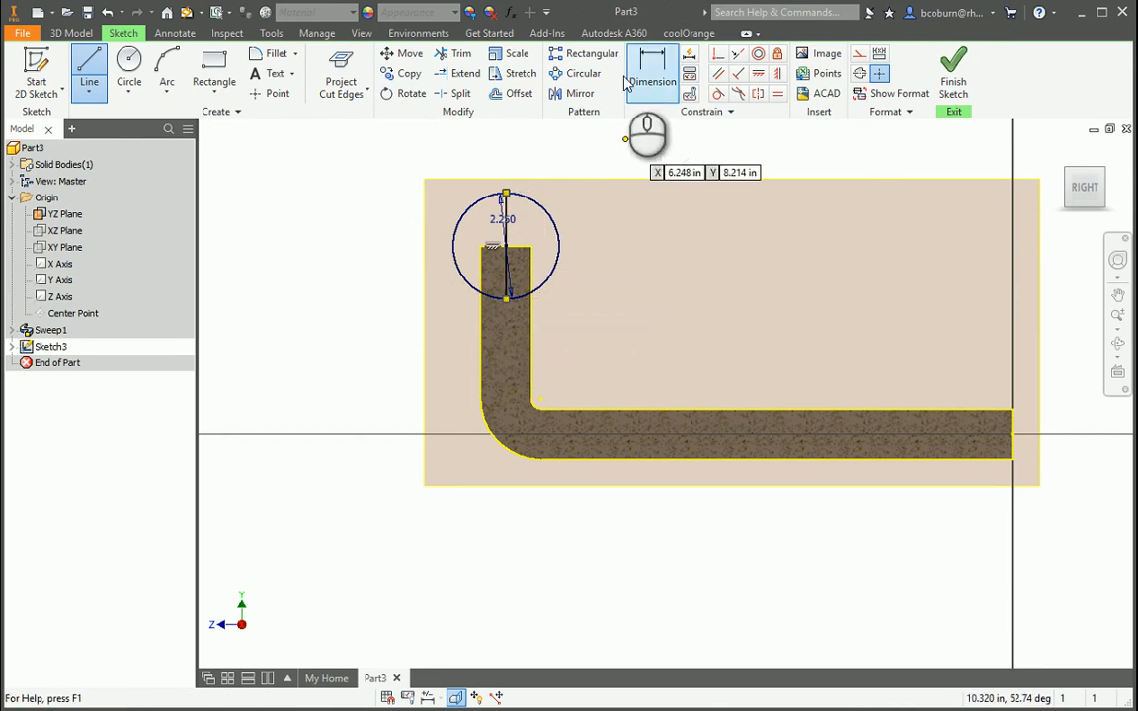
{"action": "left_click", "coordinate": [457, 53]}
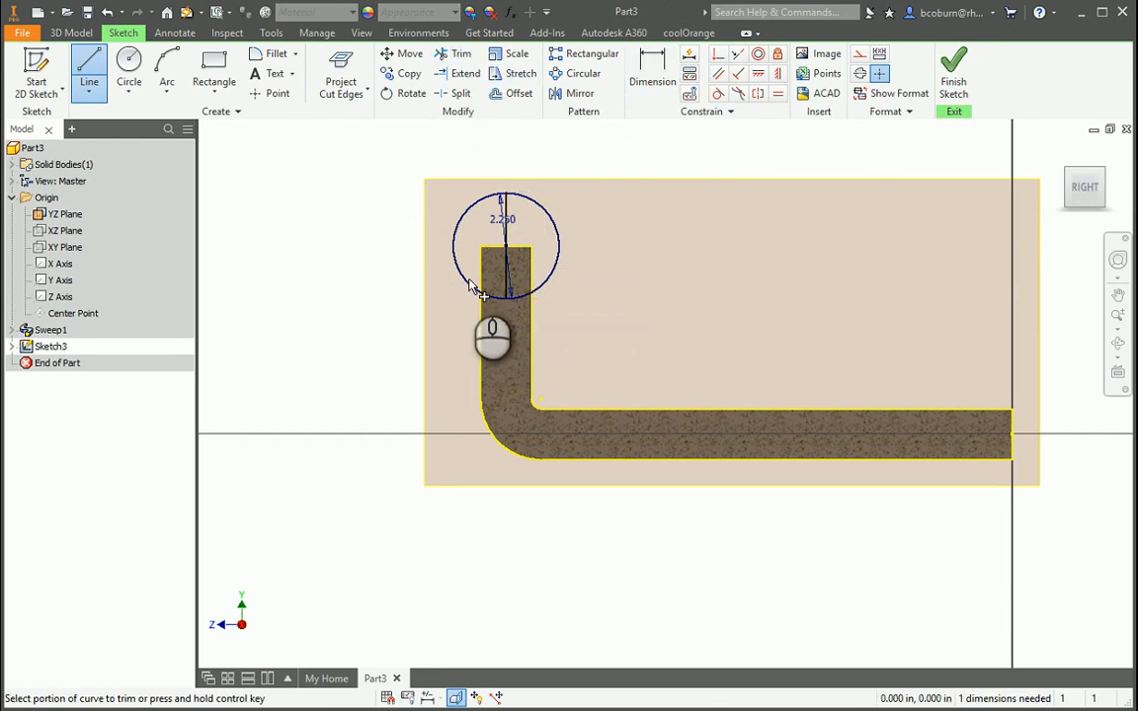
{"action": "left_click", "coordinate": [470, 286]}
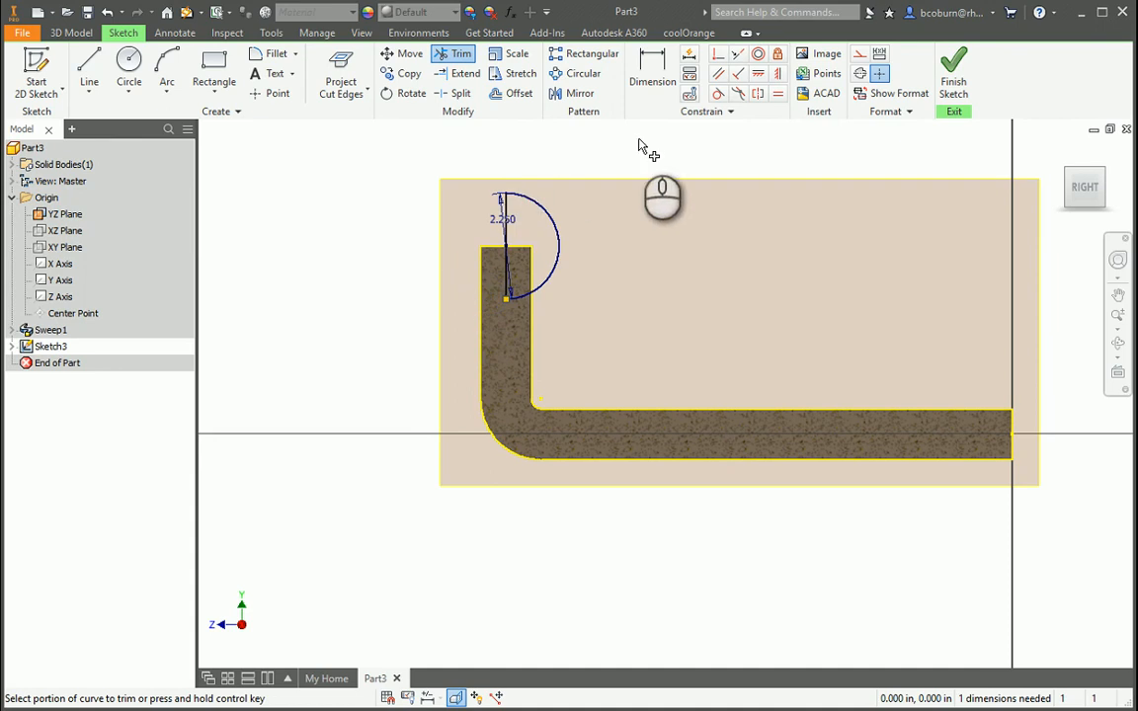
- Revolve the half-circle profile fully around its vertical diameter line, joined to the bar as a ball end
{"action": "key", "text": "r"}
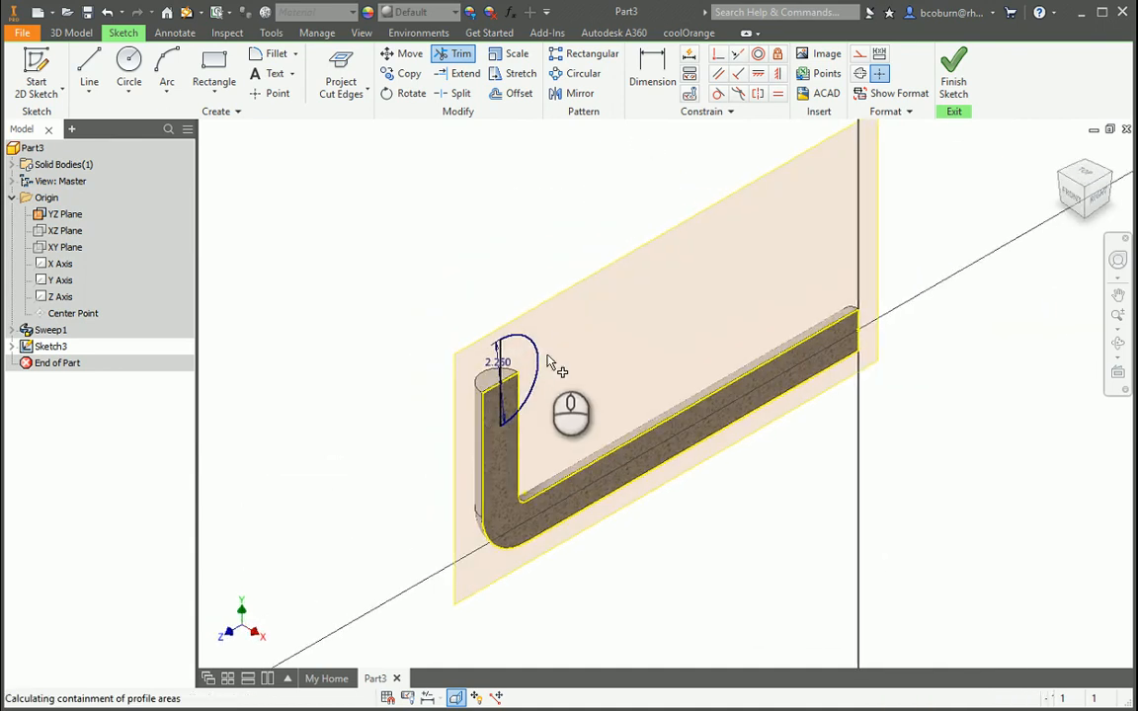
{"action": "left_click", "coordinate": [531, 371]}
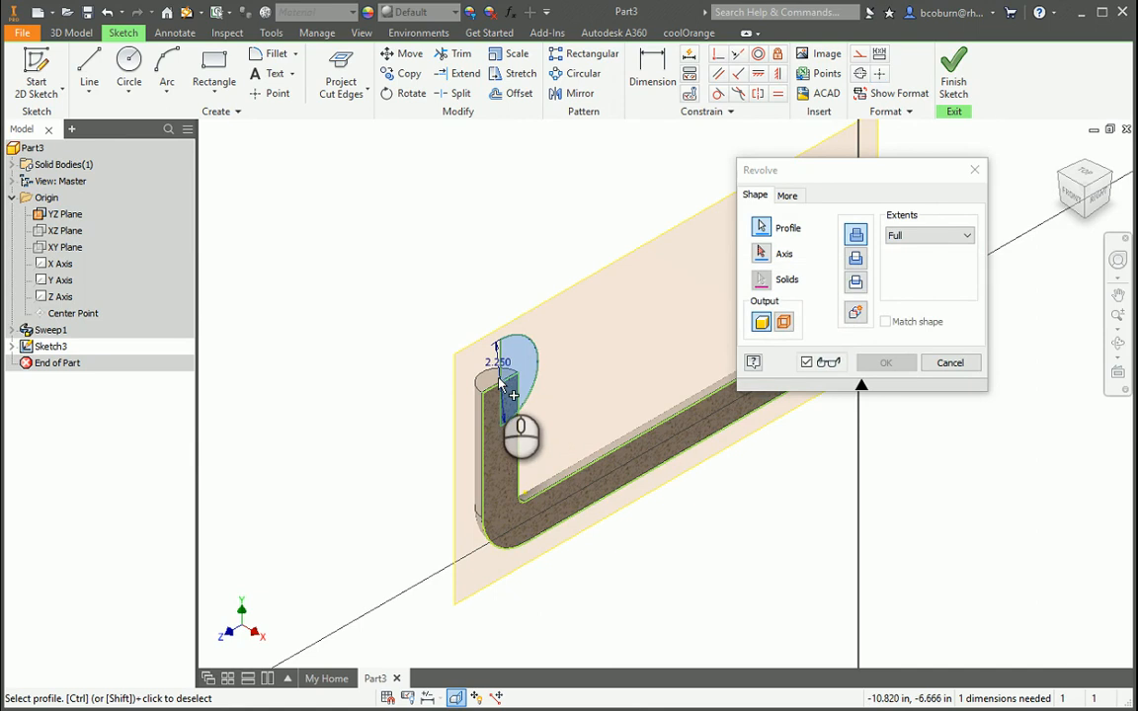
{"action": "left_click", "coordinate": [758, 255]}
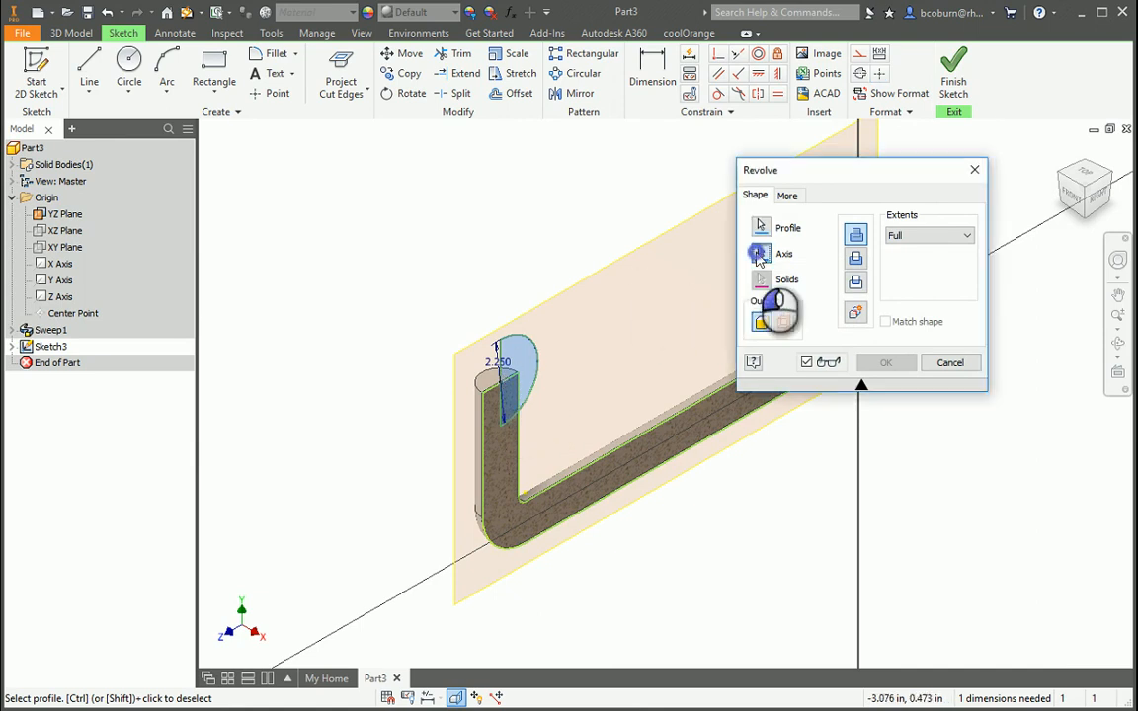
{"action": "left_click", "coordinate": [505, 380]}
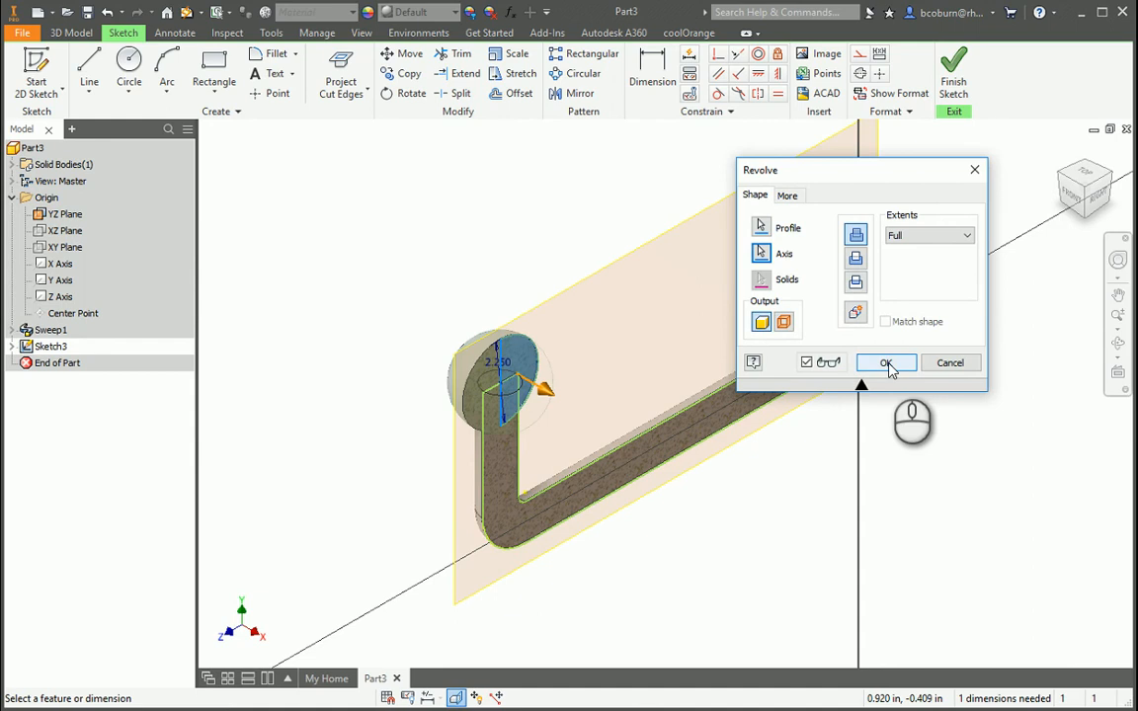
{"action": "left_click", "coordinate": [886, 363]}
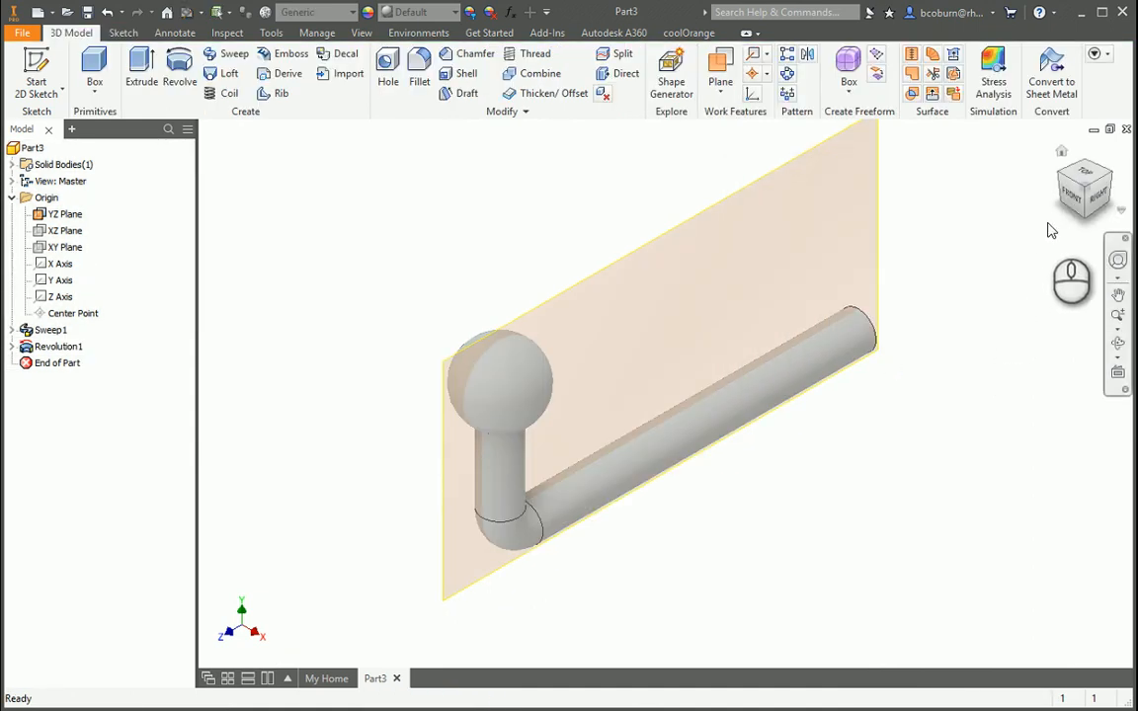
- Turn off the visibility of the YZ plane
{"action": "left_click", "coordinate": [795, 159]}
{"action": "right_click", "coordinate": [789, 178]}
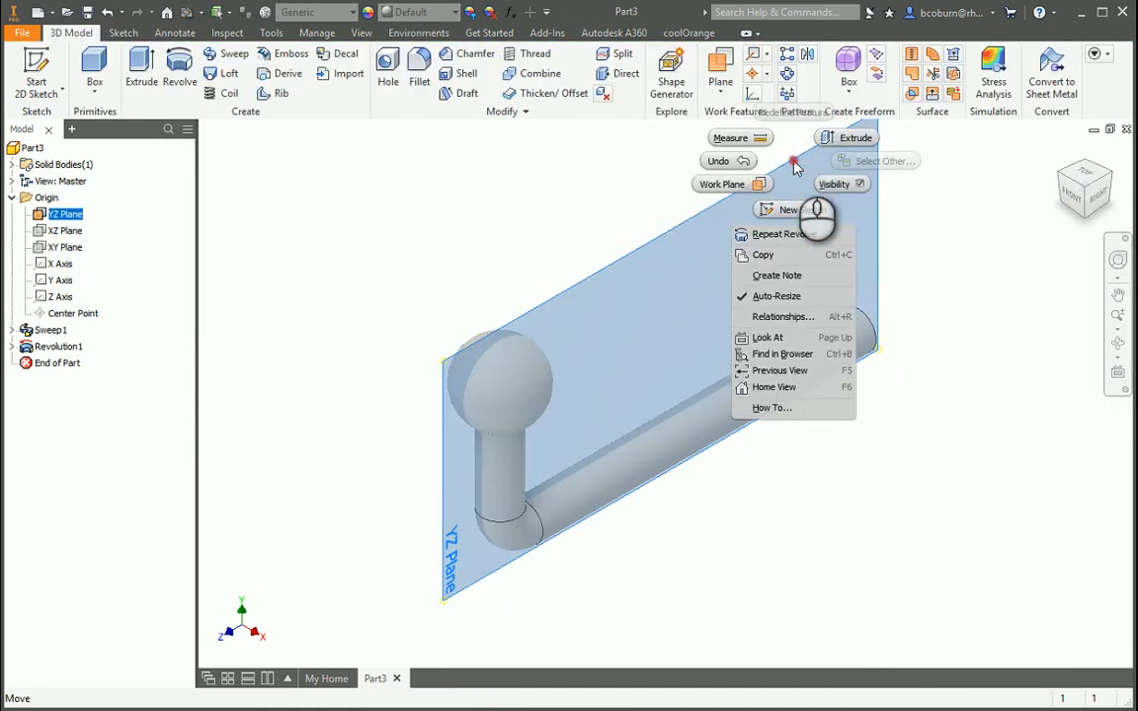
{"action": "left_click", "coordinate": [836, 184]}
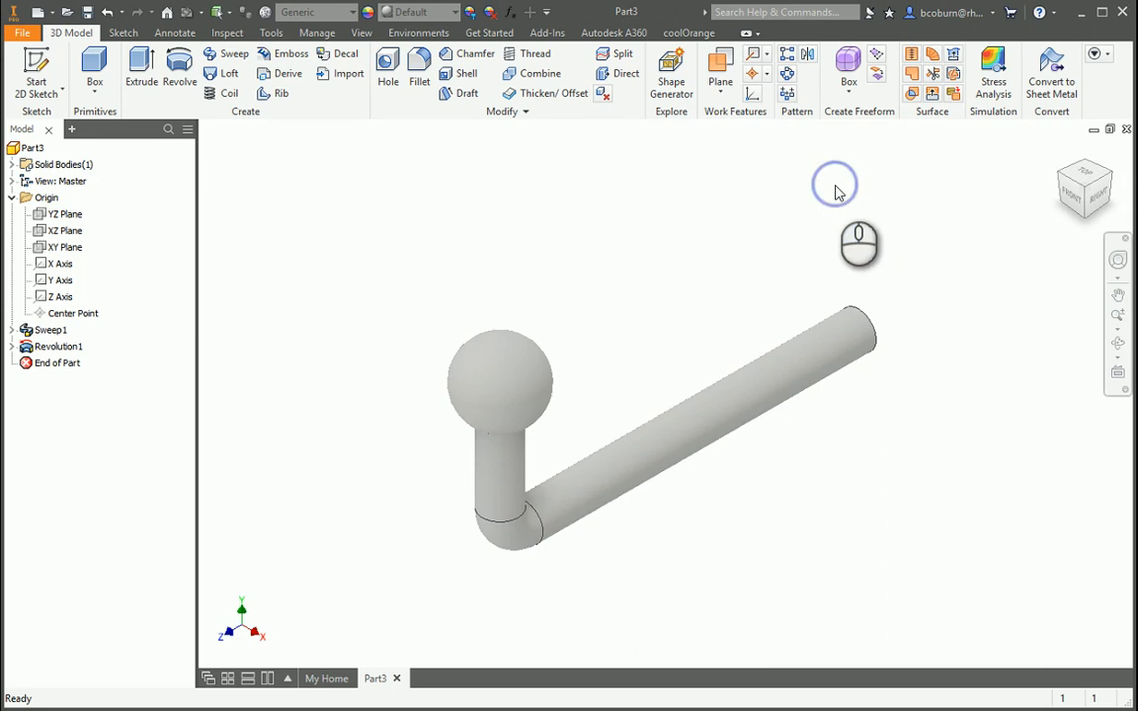